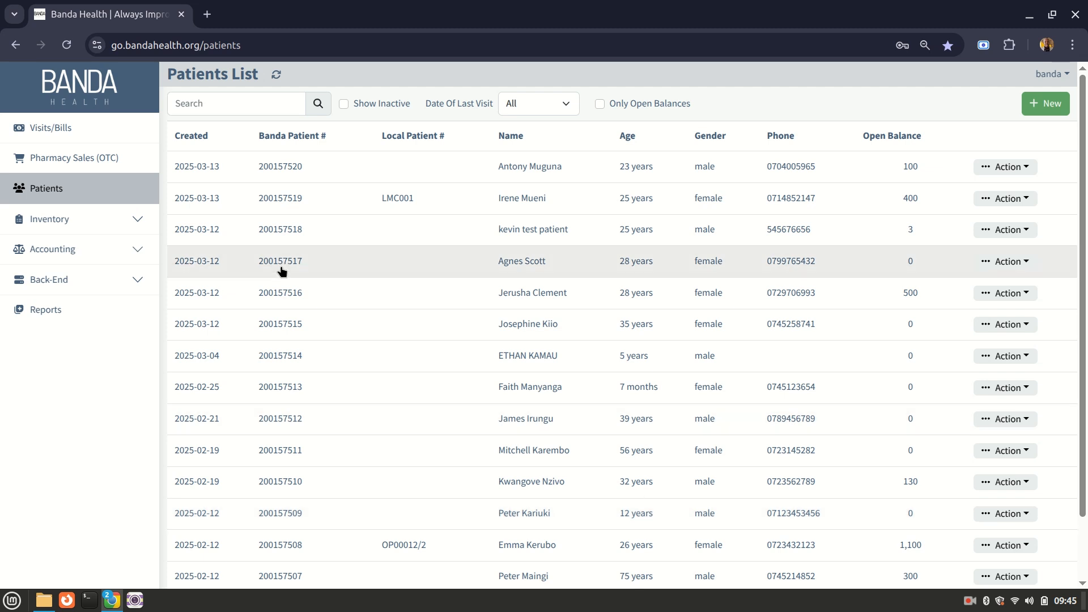
Generate the Open Balance List report in PDF format.
{"action": "left_click", "coordinate": [76, 317]}
{"action": "left_click", "coordinate": [418, 119]}
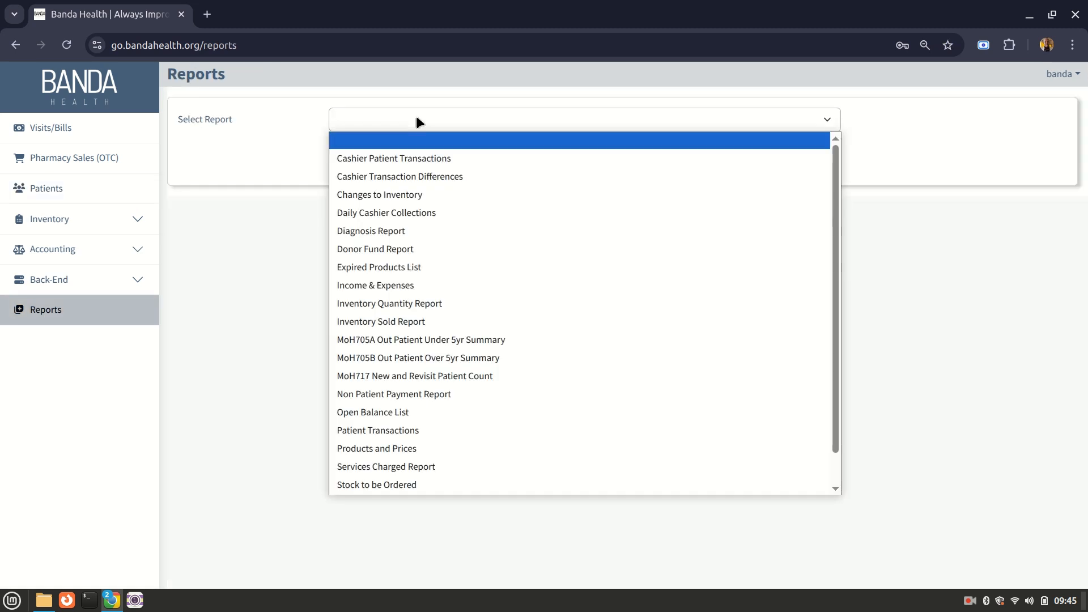
{"action": "left_click", "coordinate": [379, 416]}
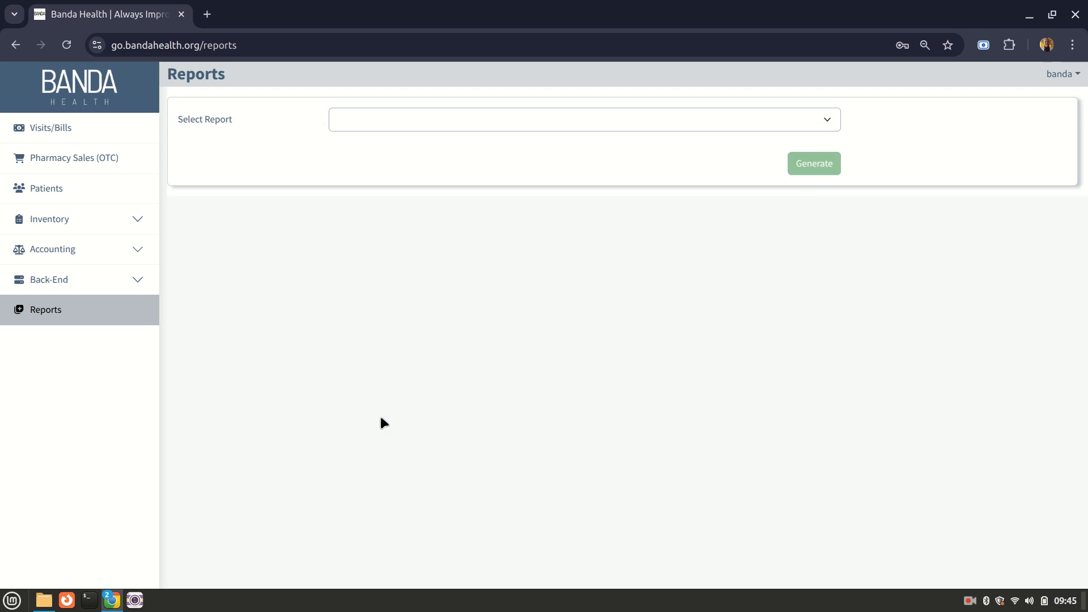
{"action": "left_click", "coordinate": [404, 154]}
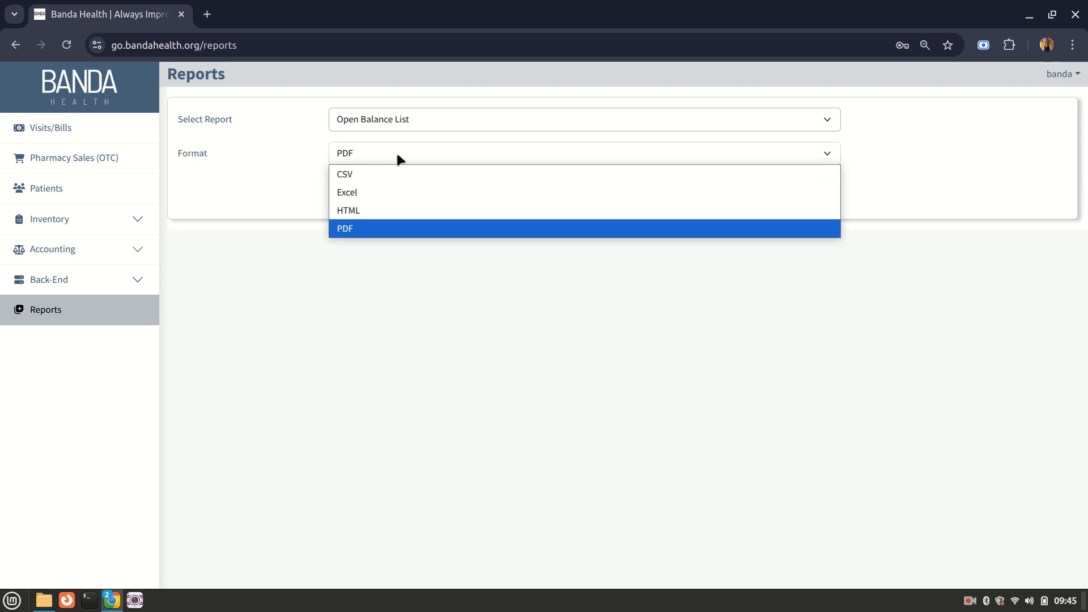
{"action": "left_click", "coordinate": [377, 224]}
{"action": "left_click", "coordinate": [516, 163]}
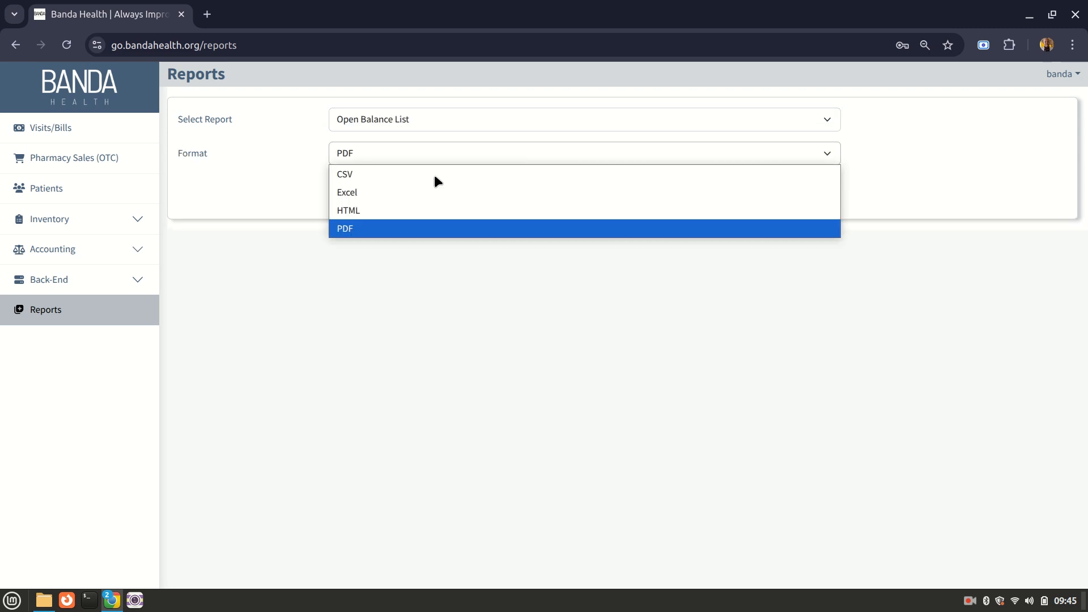
{"action": "left_click", "coordinate": [430, 233]}
{"action": "left_click", "coordinate": [827, 198]}
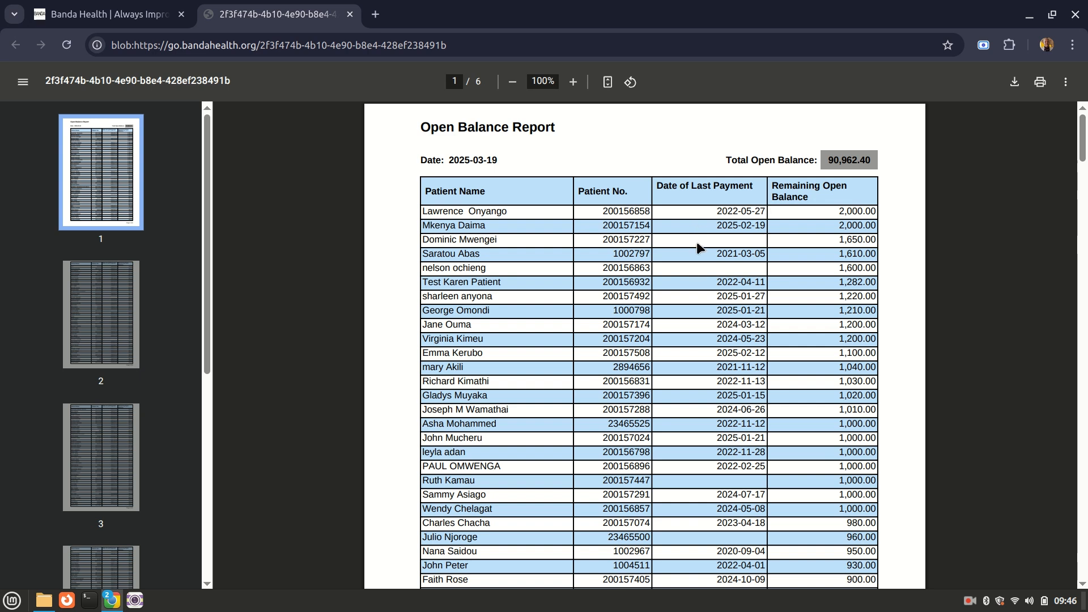
Return to the patients list, show only patients with open balances, and sort them by open balance from highest to lowest.
{"action": "left_click", "coordinate": [114, 15]}
{"action": "left_click", "coordinate": [56, 192]}
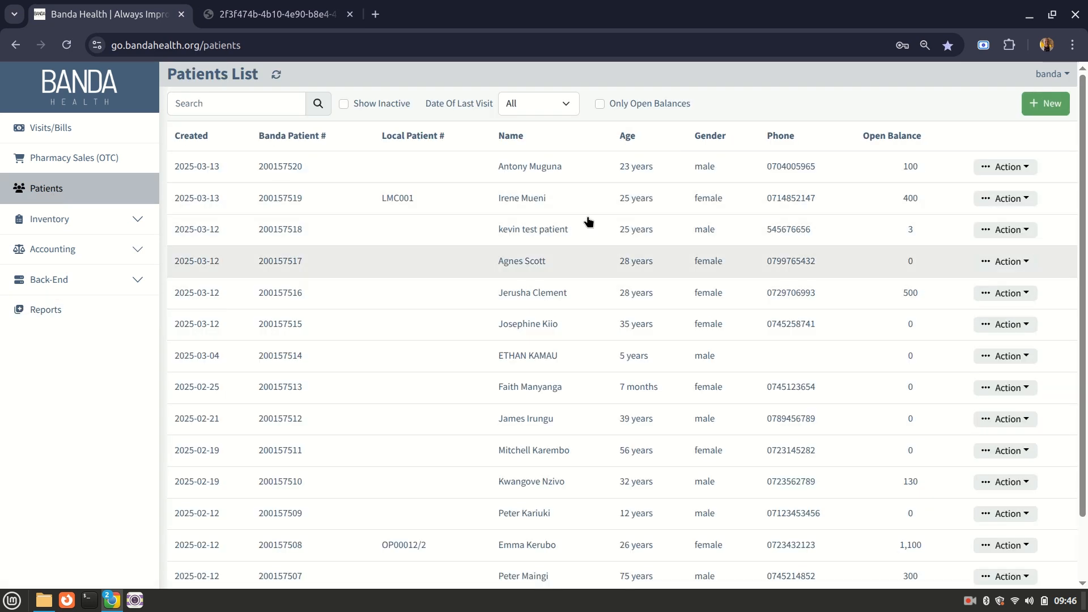
{"action": "left_click", "coordinate": [599, 105]}
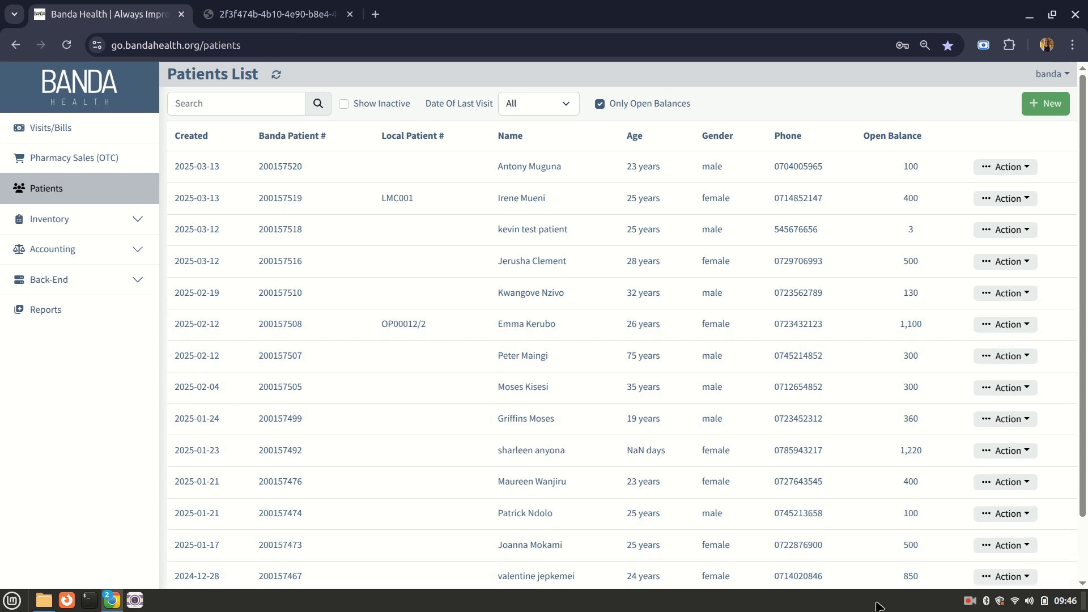
{"action": "left_click", "coordinate": [891, 143]}
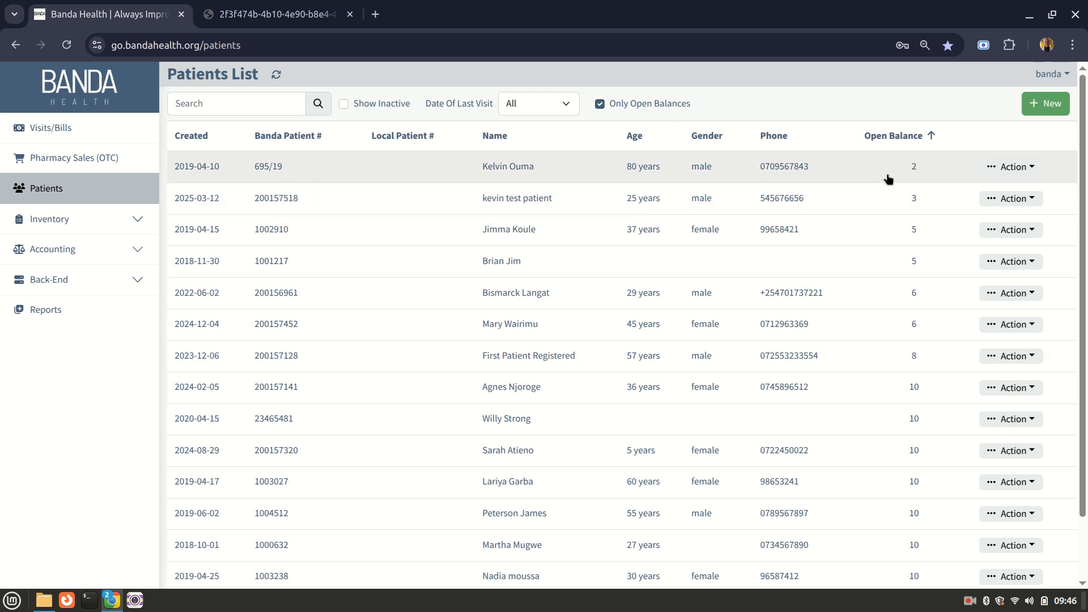
{"action": "left_click", "coordinate": [888, 140]}
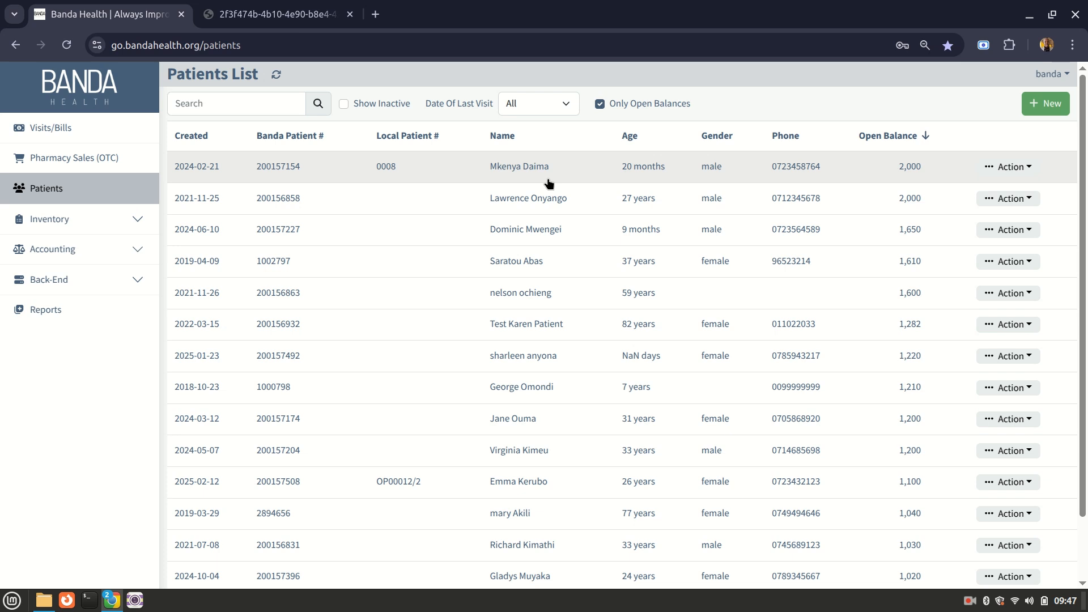
Waive the entire 2,000 open balance of the first patient in the sorted list.
{"action": "left_click", "coordinate": [1003, 168]}
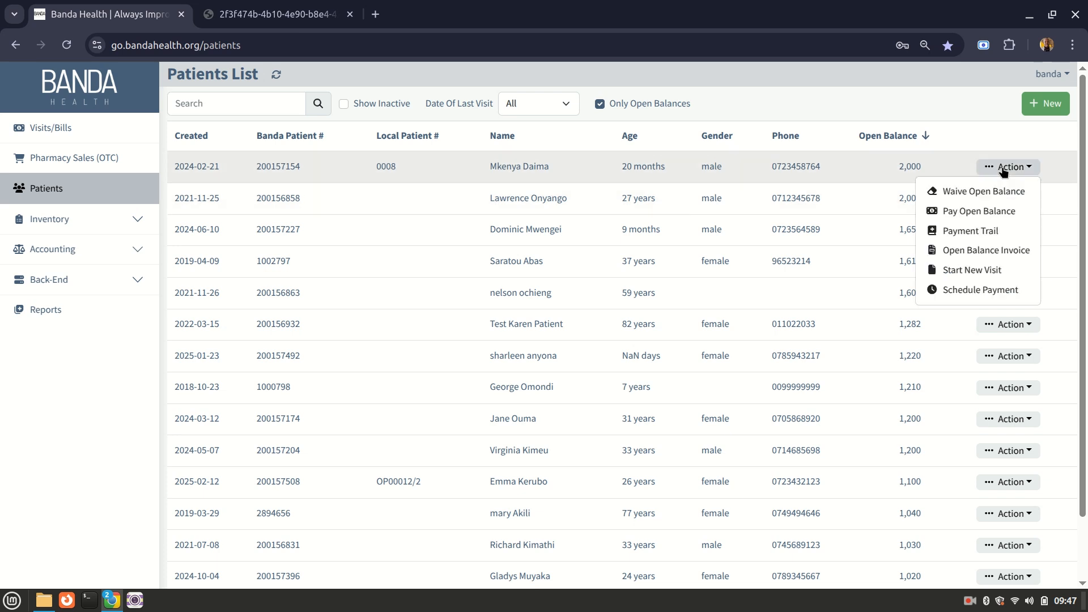
{"action": "left_click", "coordinate": [978, 187]}
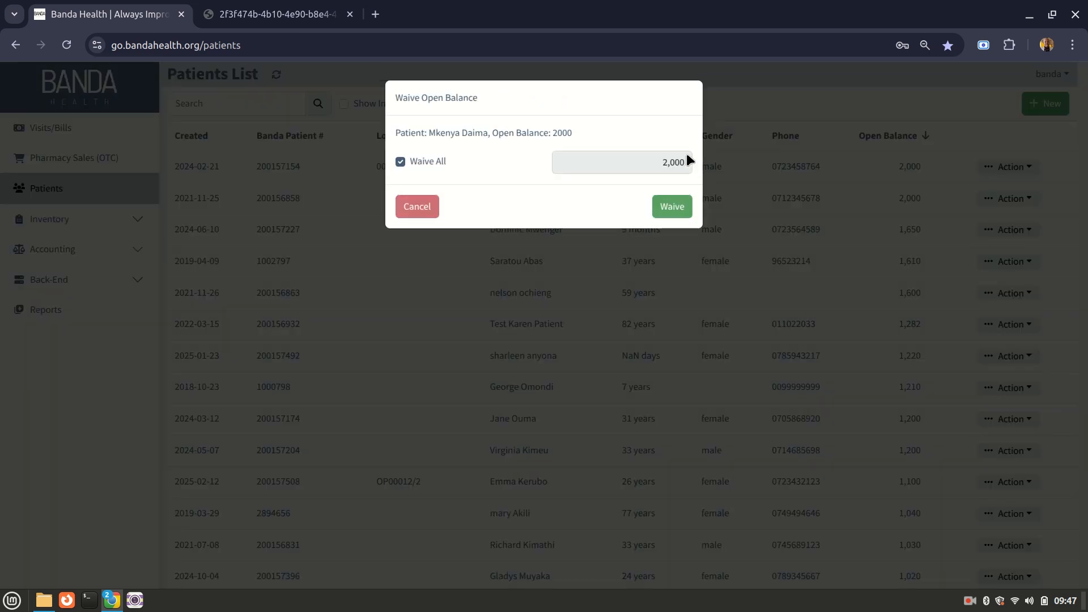
{"action": "left_click", "coordinate": [672, 207]}
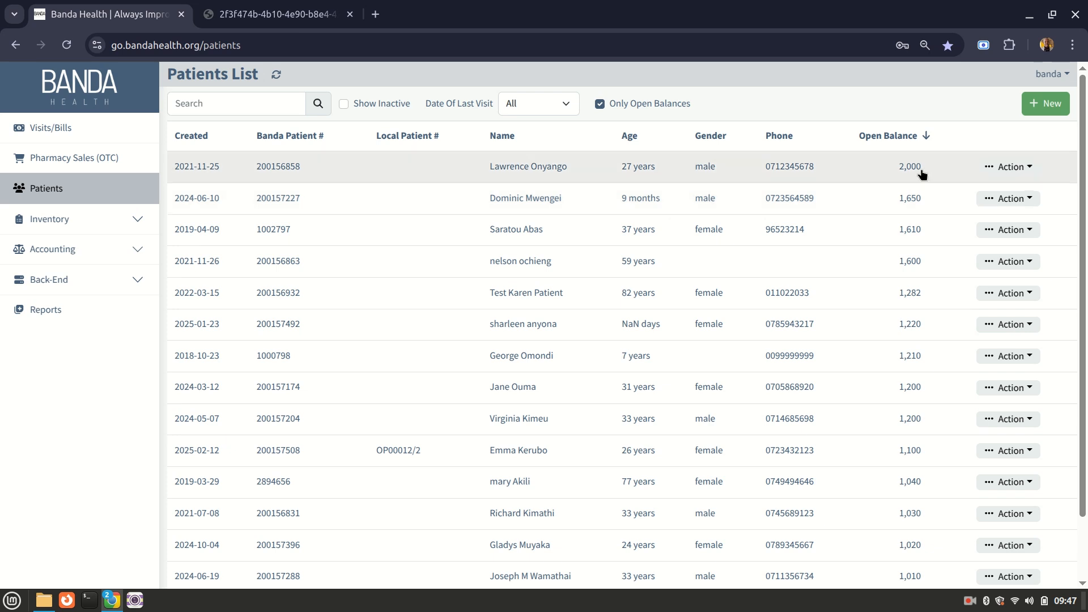
Process a Mobile Money payment of 2000 towards the open balance of the patient at the top of the sorted list.
{"action": "left_click", "coordinate": [997, 168]}
{"action": "left_click", "coordinate": [984, 206]}
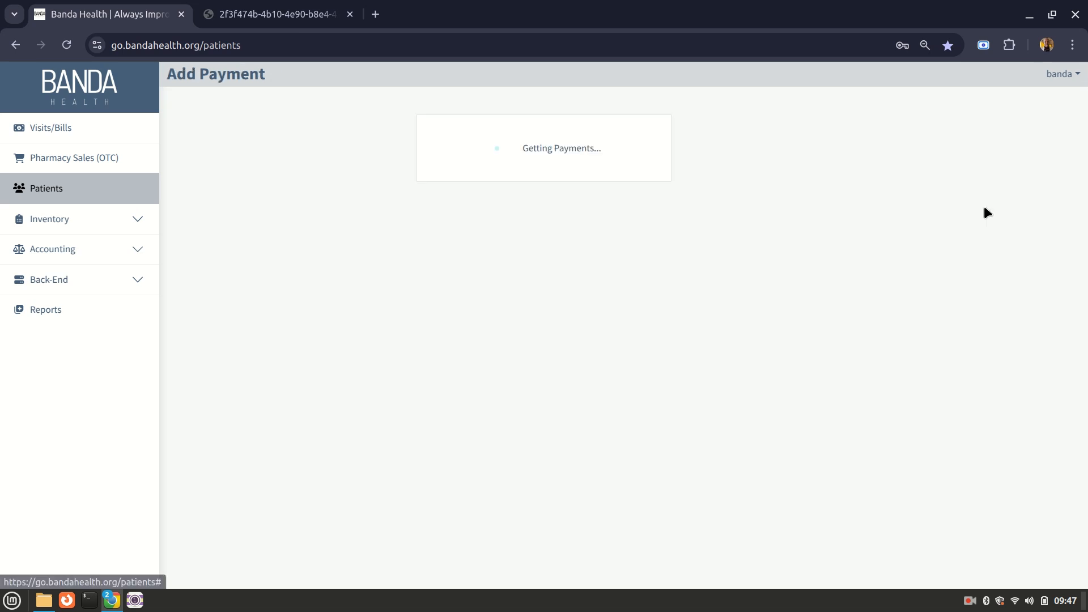
{"action": "left_click", "coordinate": [398, 227]}
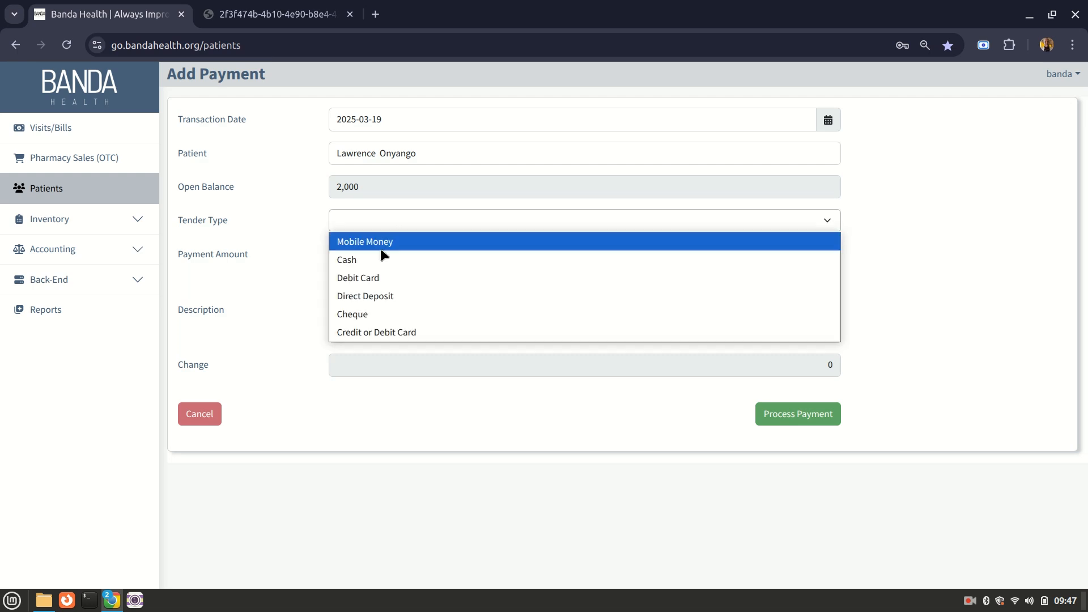
{"action": "left_click", "coordinate": [382, 261]}
{"action": "left_click", "coordinate": [376, 230]}
{"action": "left_click", "coordinate": [374, 242]}
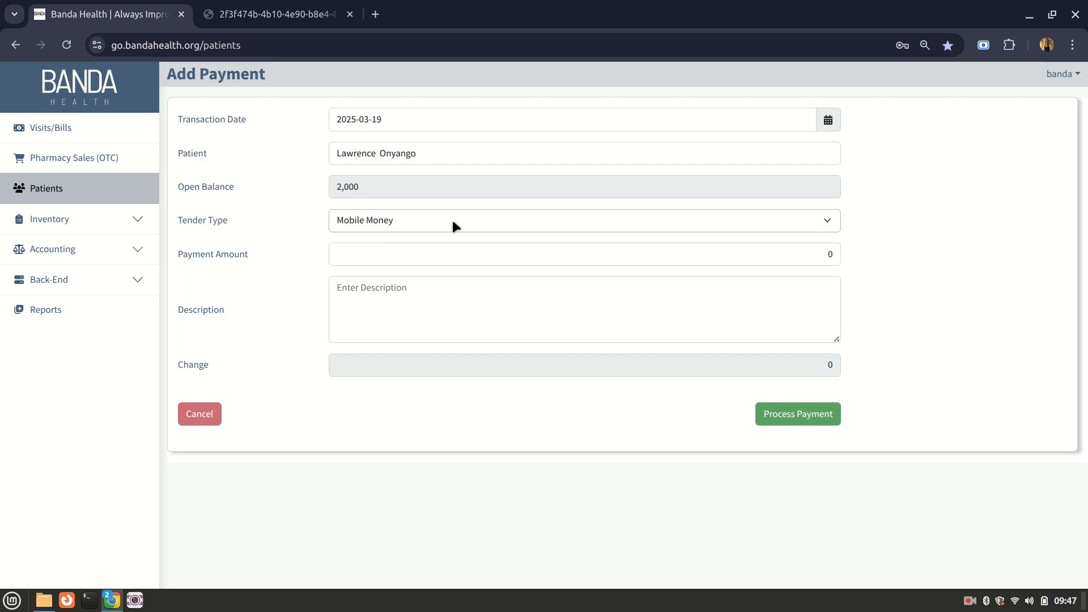
{"action": "left_click", "coordinate": [473, 255]}
{"action": "type", "text": "200"}
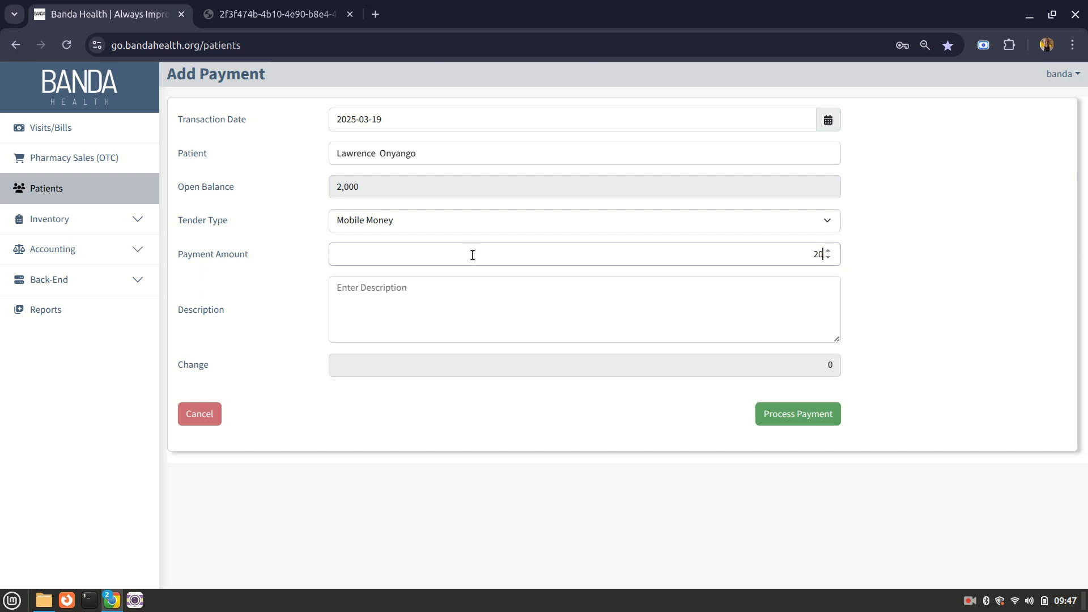
{"action": "type", "text": "0"}
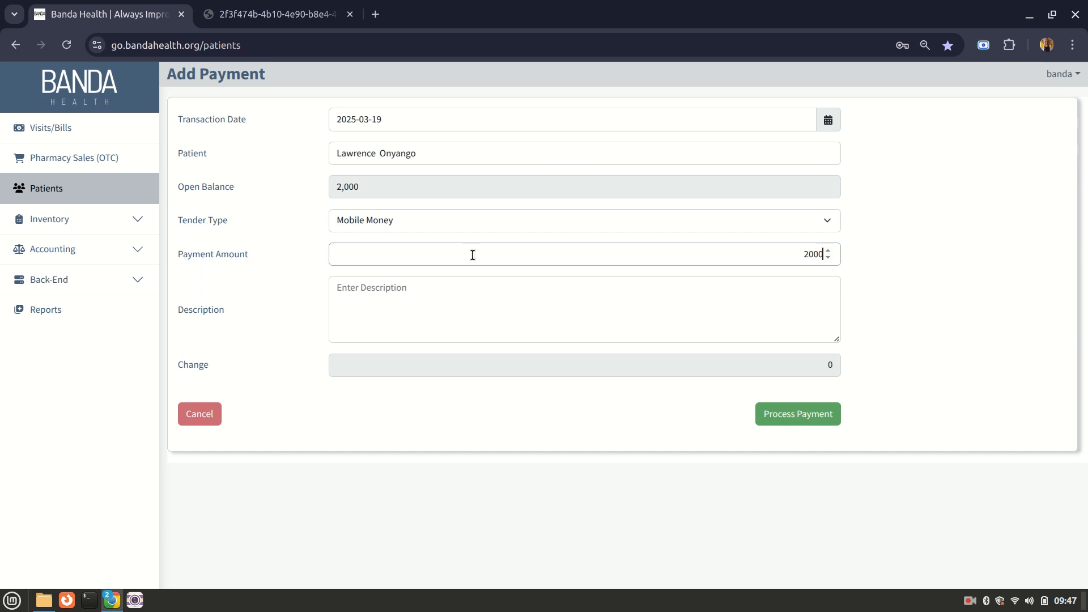
{"action": "left_click", "coordinate": [780, 415]}
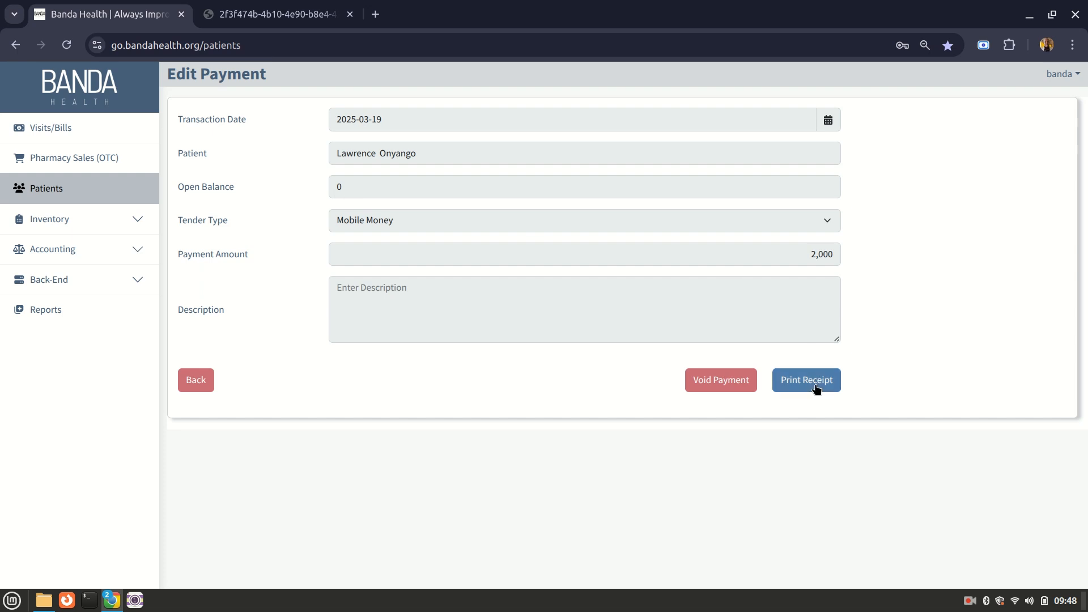
Filter the patients list to open balances only and process a Mobile Money payment of 50 for the first patient.
{"action": "left_click", "coordinate": [64, 192]}
{"action": "left_click", "coordinate": [600, 103]}
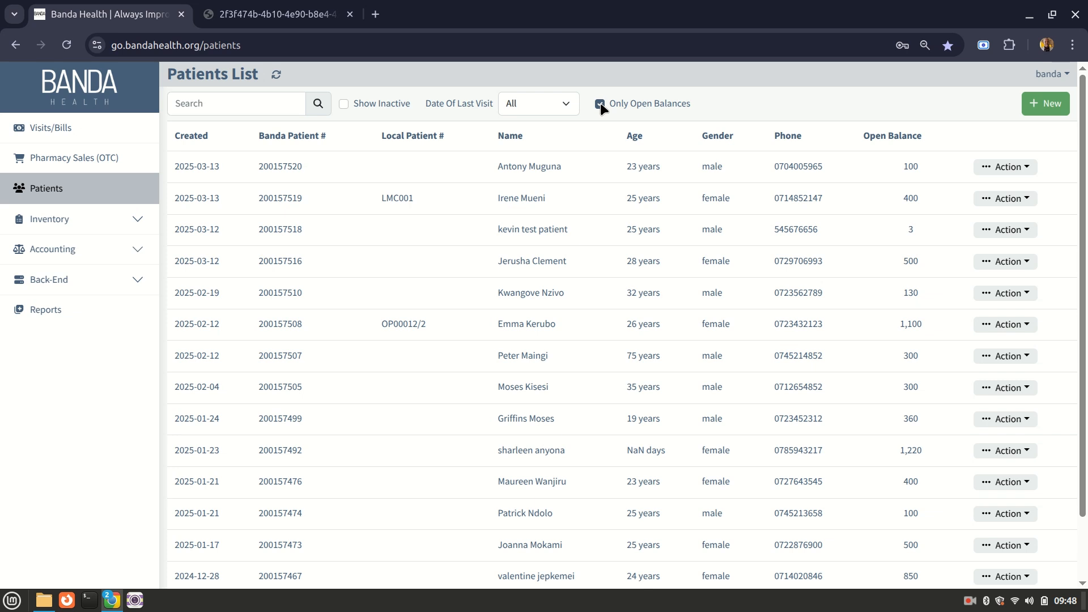
{"action": "left_click", "coordinate": [1028, 169]}
{"action": "left_click", "coordinate": [954, 216]}
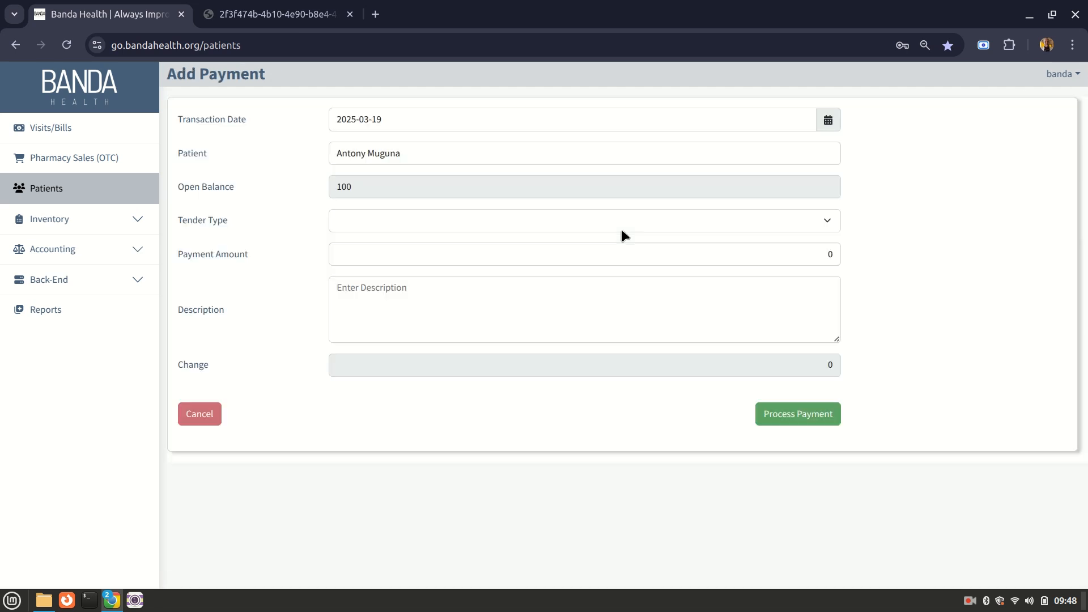
{"action": "left_click", "coordinate": [618, 227]}
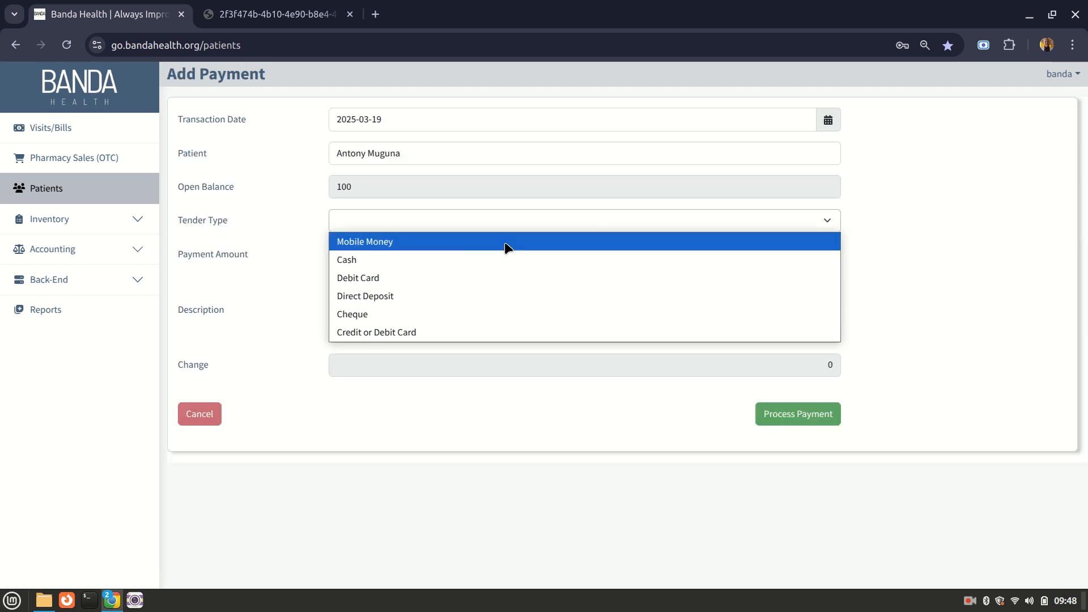
{"action": "left_click", "coordinate": [504, 242]}
{"action": "left_click", "coordinate": [374, 254]}
{"action": "type", "text": "50"}
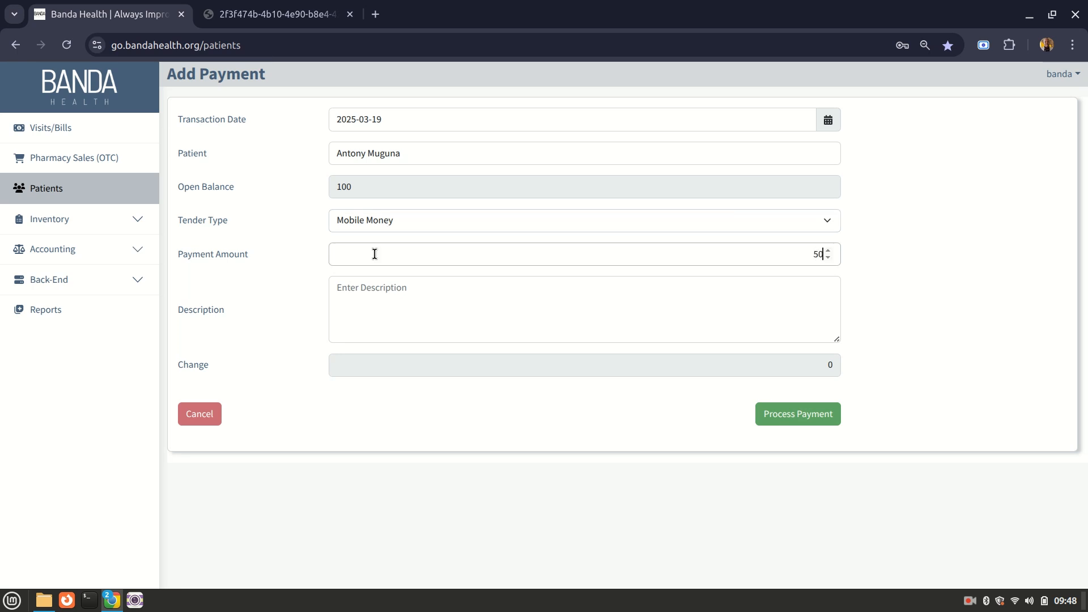
{"action": "left_click", "coordinate": [784, 420]}
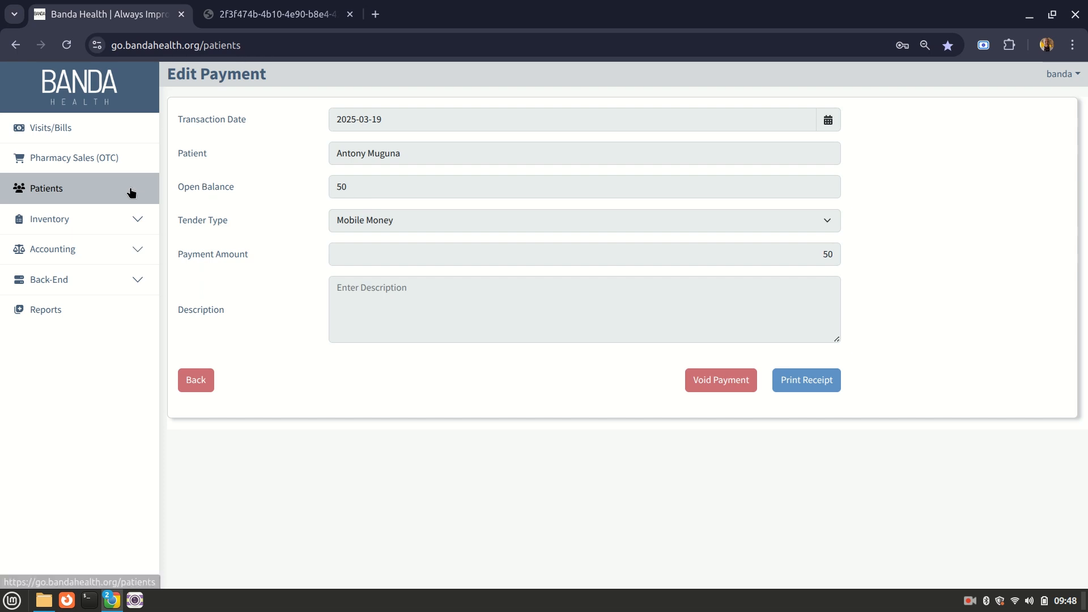
Schedule a payment for the first patient in the patients list, with a promised amount of 50 and payment date 2025-03-22.
{"action": "left_click", "coordinate": [61, 194]}
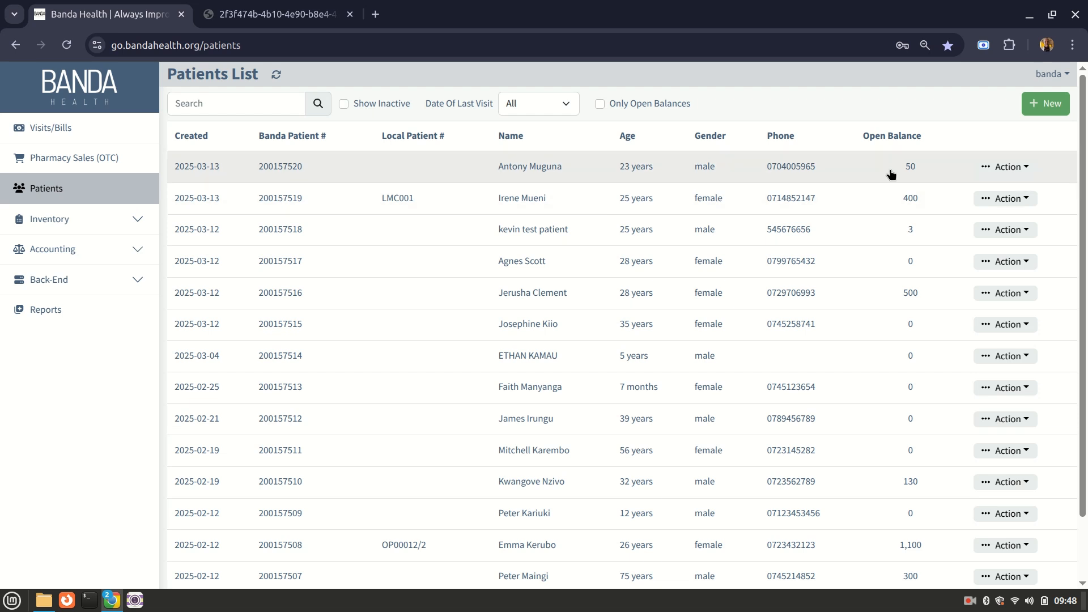
{"action": "left_click", "coordinate": [1015, 167]}
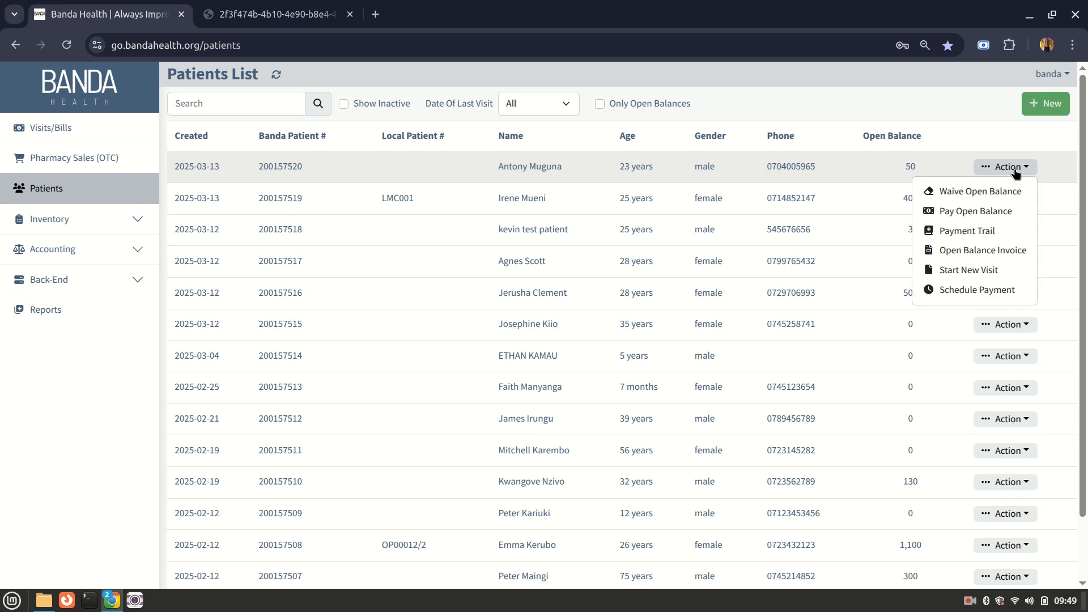
{"action": "left_click", "coordinate": [984, 289]}
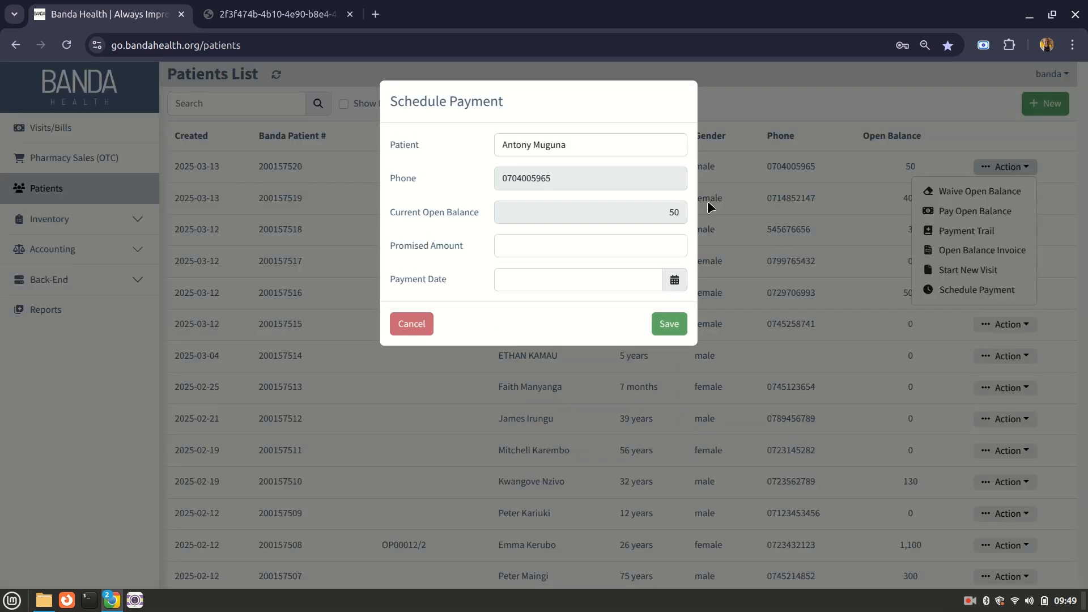
{"action": "left_click", "coordinate": [650, 247]}
{"action": "type", "text": "50"}
{"action": "left_click", "coordinate": [675, 279]}
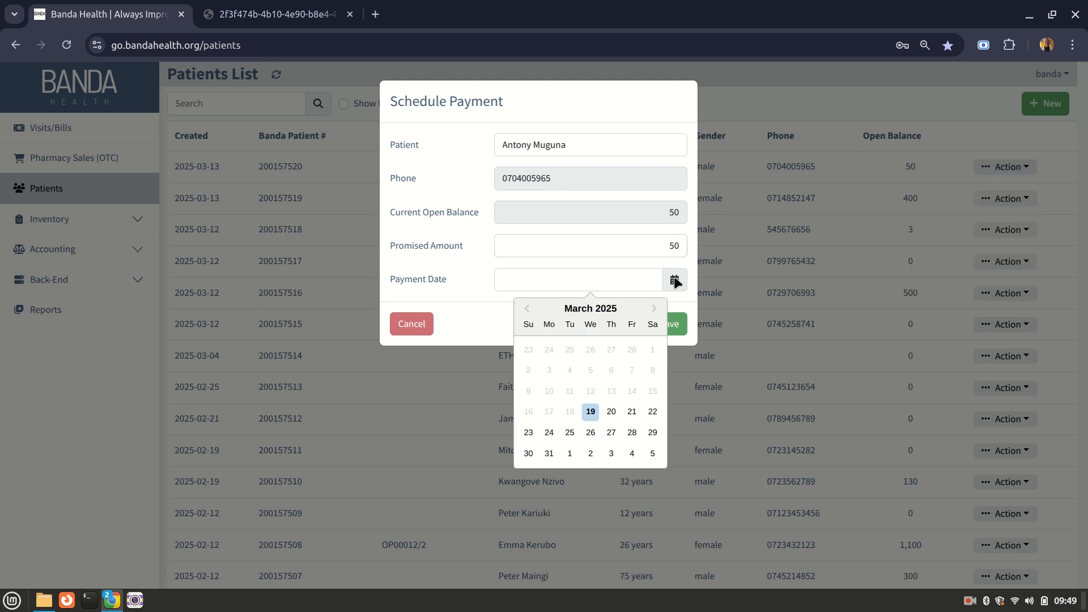
{"action": "left_click", "coordinate": [652, 414]}
{"action": "left_click", "coordinate": [673, 323]}
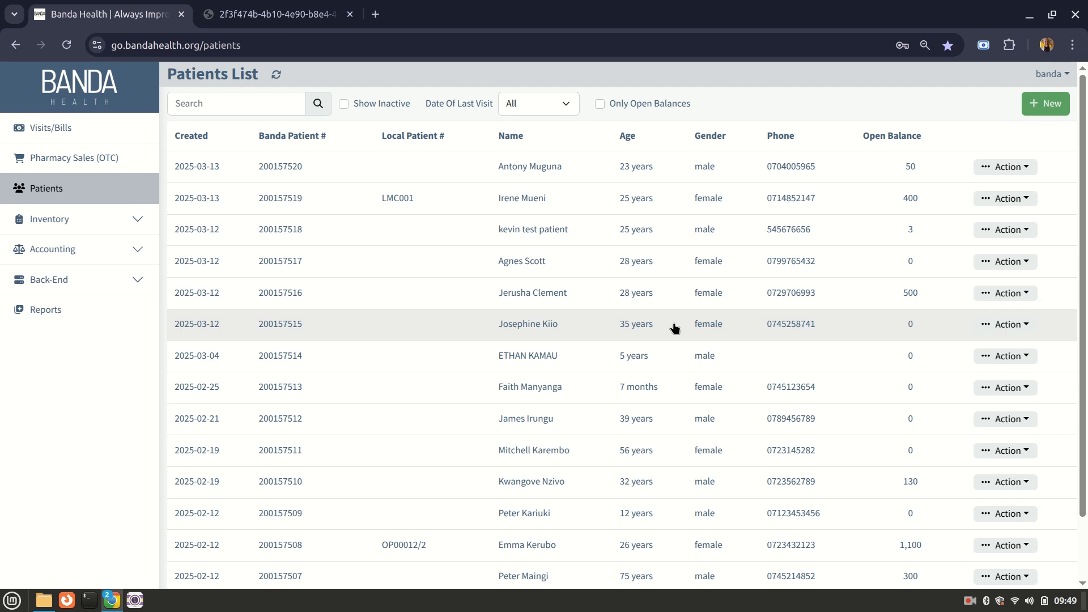
View the Debt Payments list under Accounting, filtering the scheduled payments by Today, Tomorrow and Next 30 Days.
{"action": "left_click", "coordinate": [116, 251]}
{"action": "left_click", "coordinate": [70, 285]}
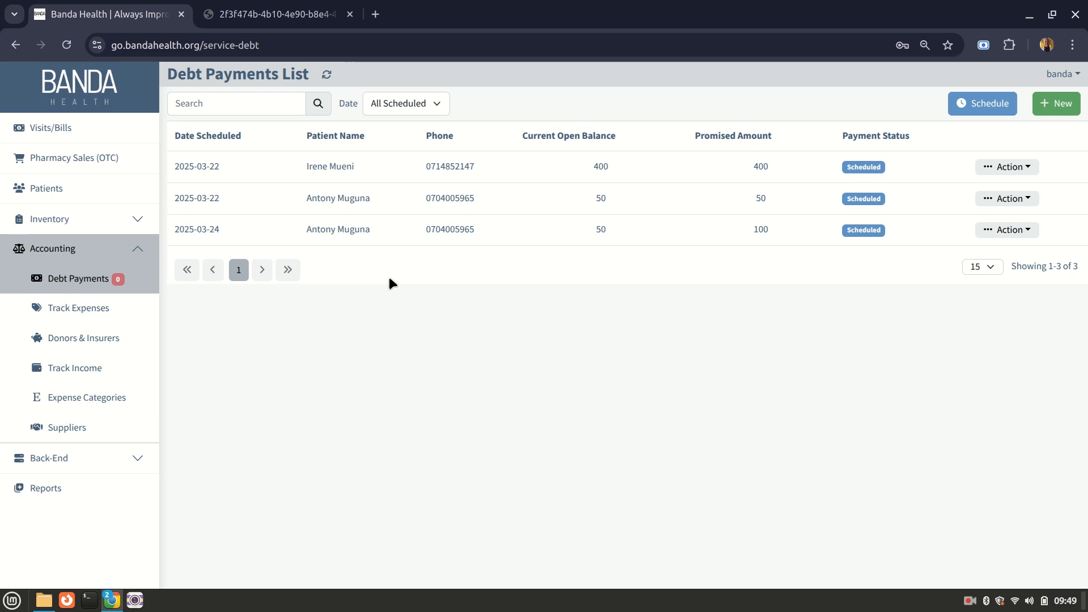
{"action": "left_click", "coordinate": [393, 103]}
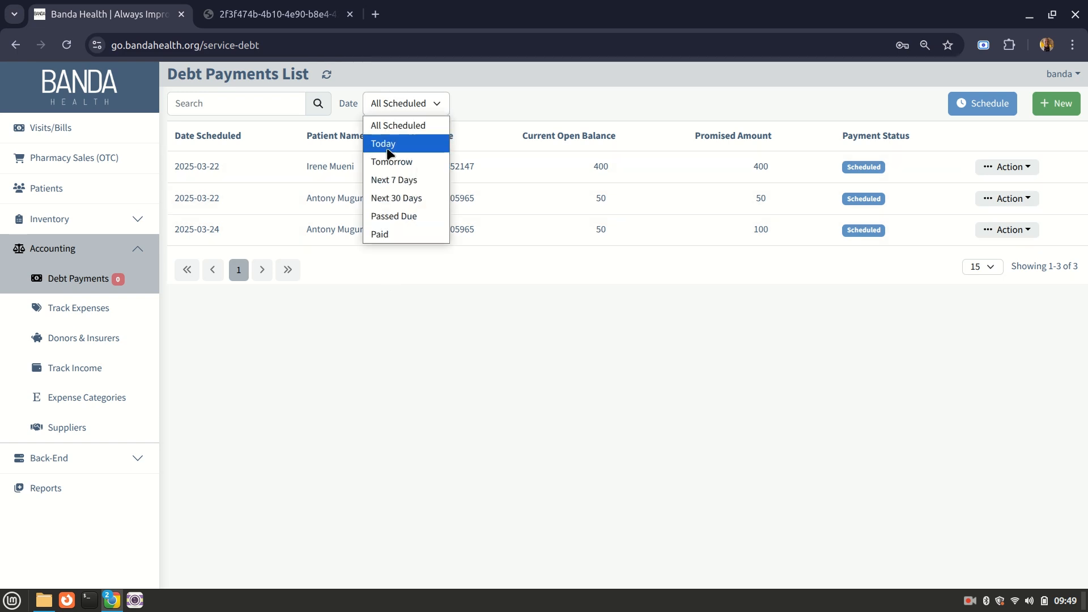
{"action": "left_click", "coordinate": [389, 148]}
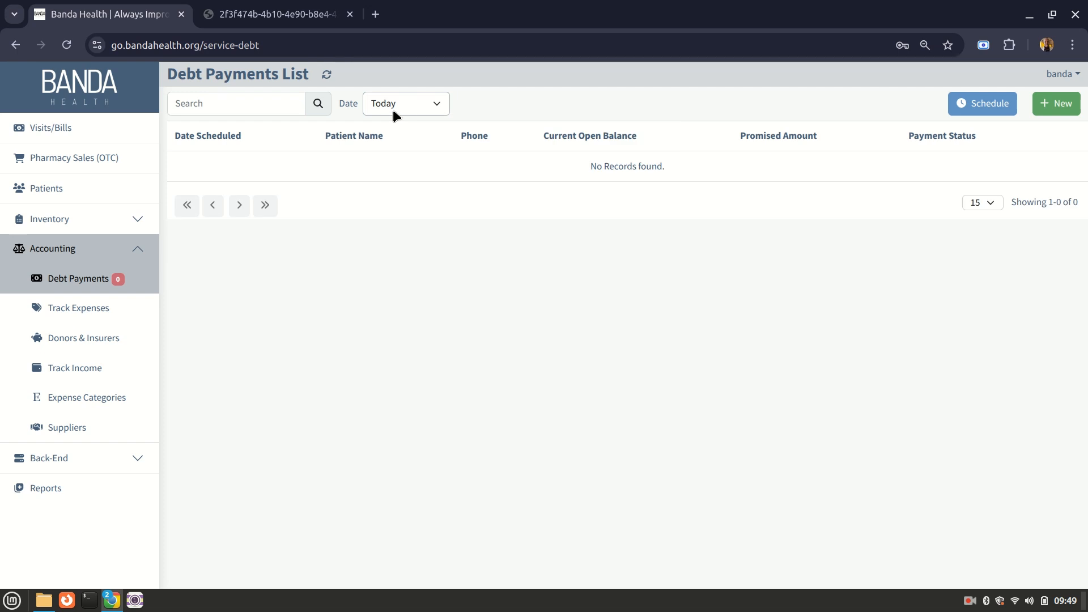
{"action": "left_click", "coordinate": [393, 110]}
{"action": "left_click", "coordinate": [389, 161]}
{"action": "left_click", "coordinate": [395, 107]}
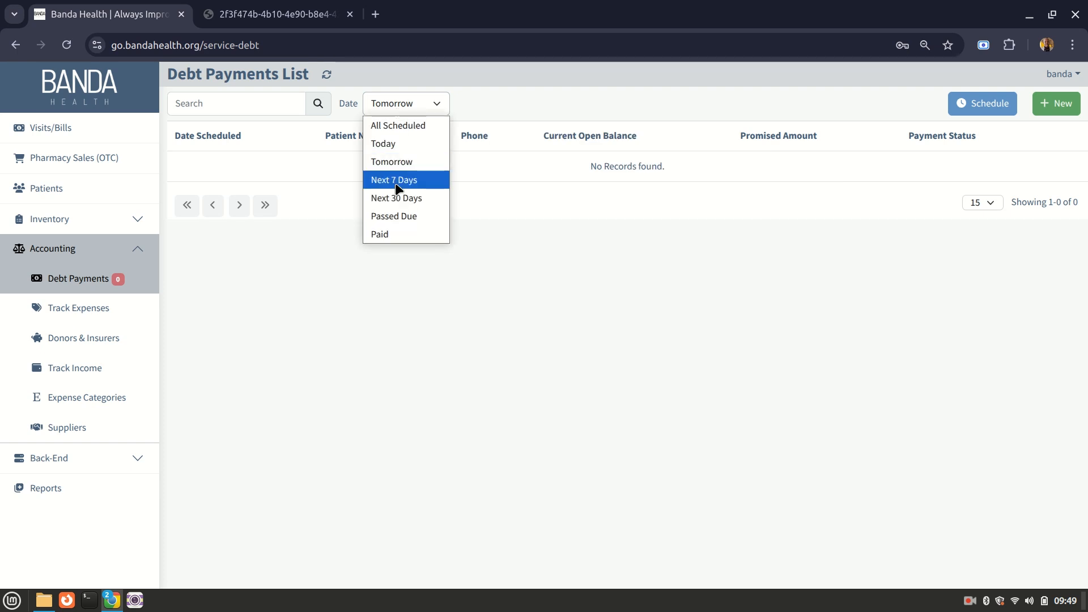
{"action": "left_click", "coordinate": [400, 196]}
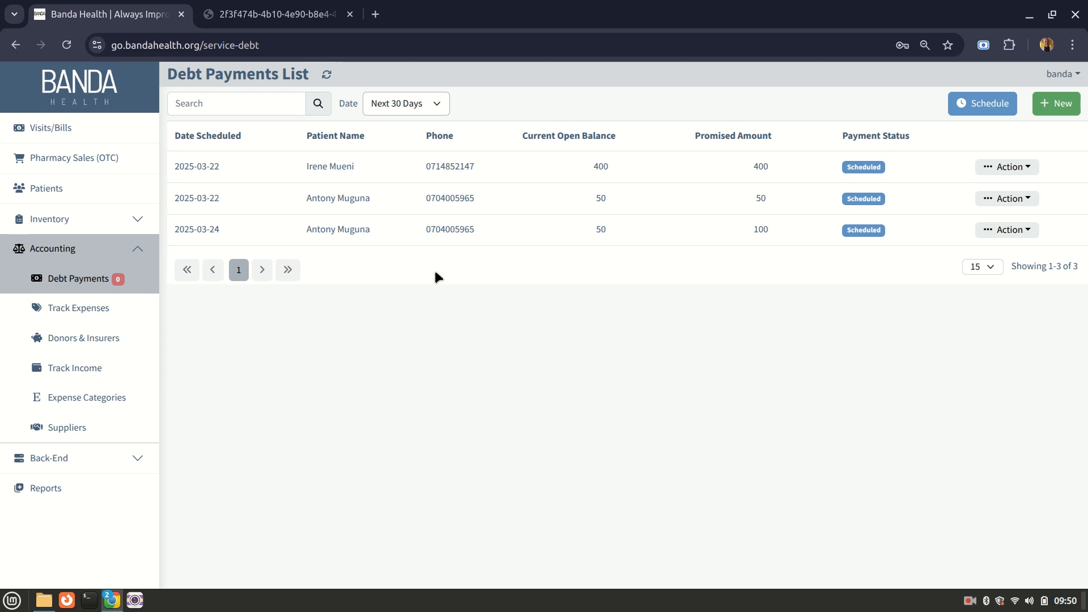
Reschedule the first payment in the Debt Payments list to 2025-03-25 and save it.
{"action": "left_click", "coordinate": [999, 168]}
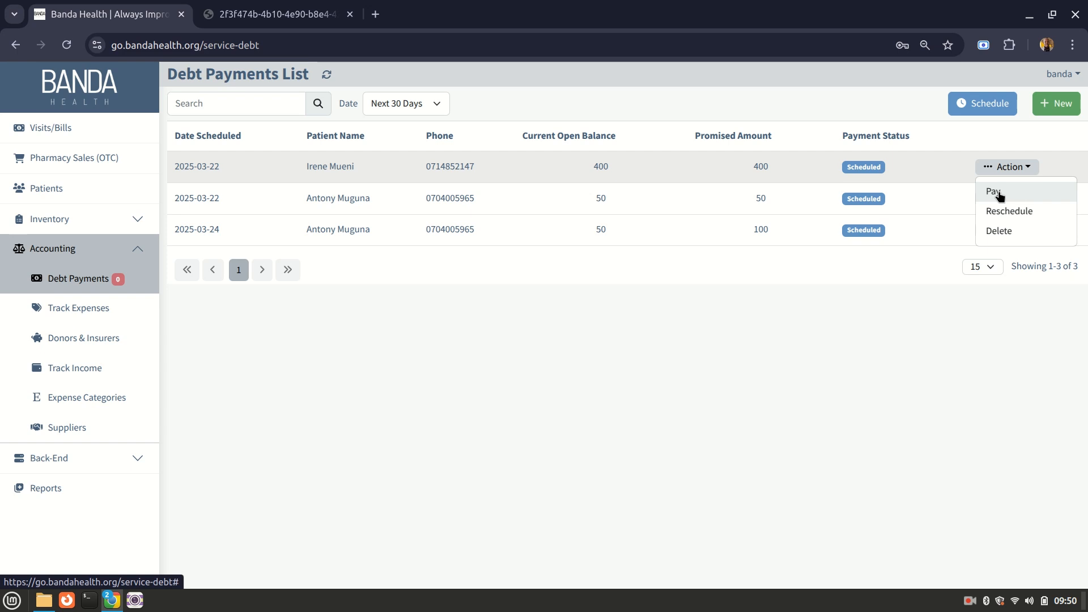
{"action": "left_click", "coordinate": [1004, 210]}
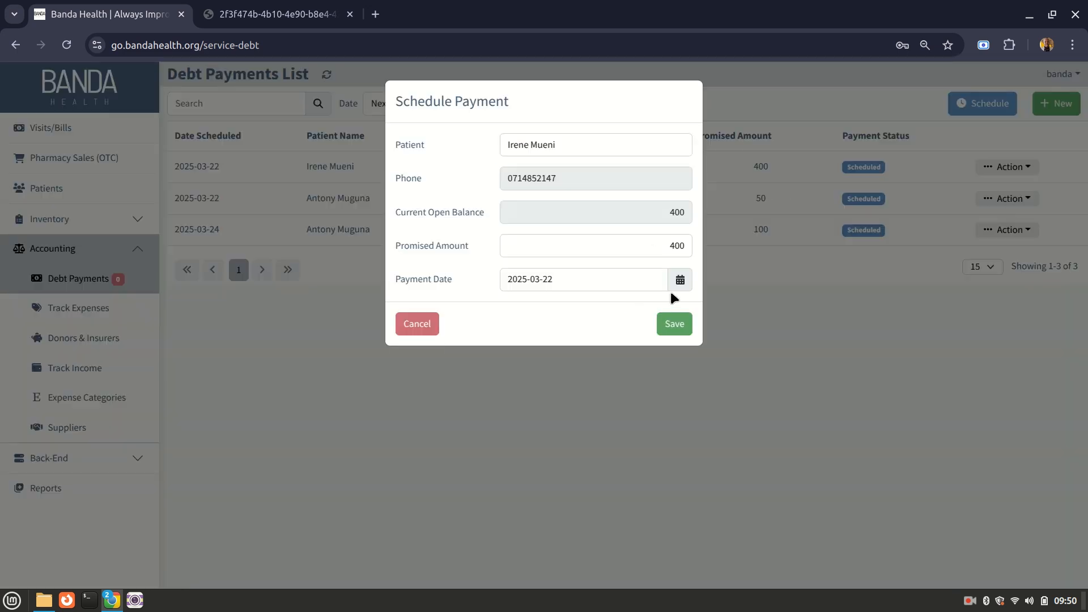
{"action": "left_click", "coordinate": [680, 283]}
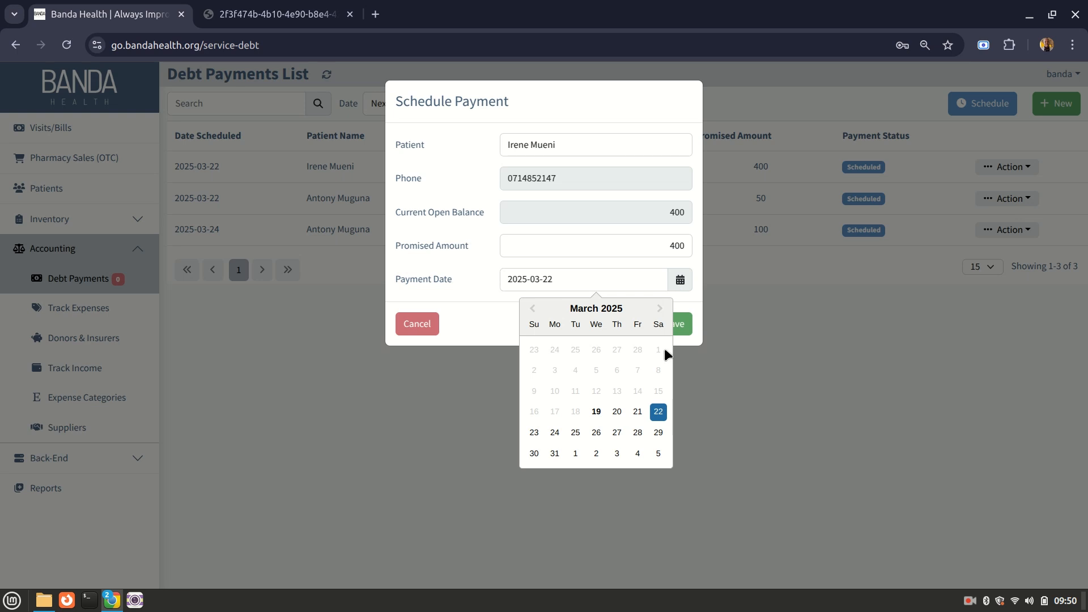
{"action": "left_click", "coordinate": [574, 434]}
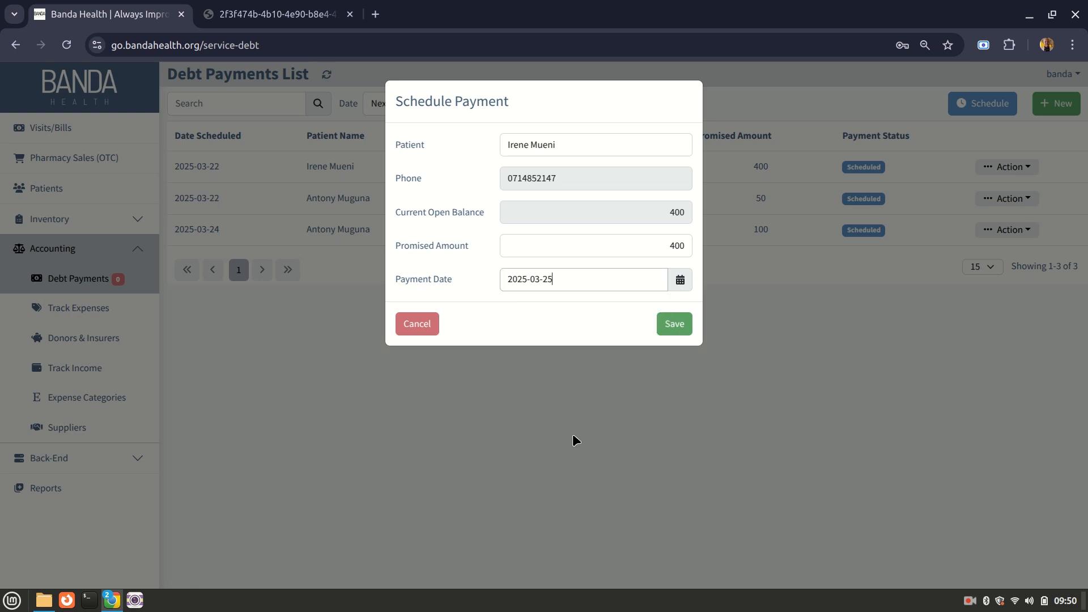
{"action": "left_click", "coordinate": [671, 323]}
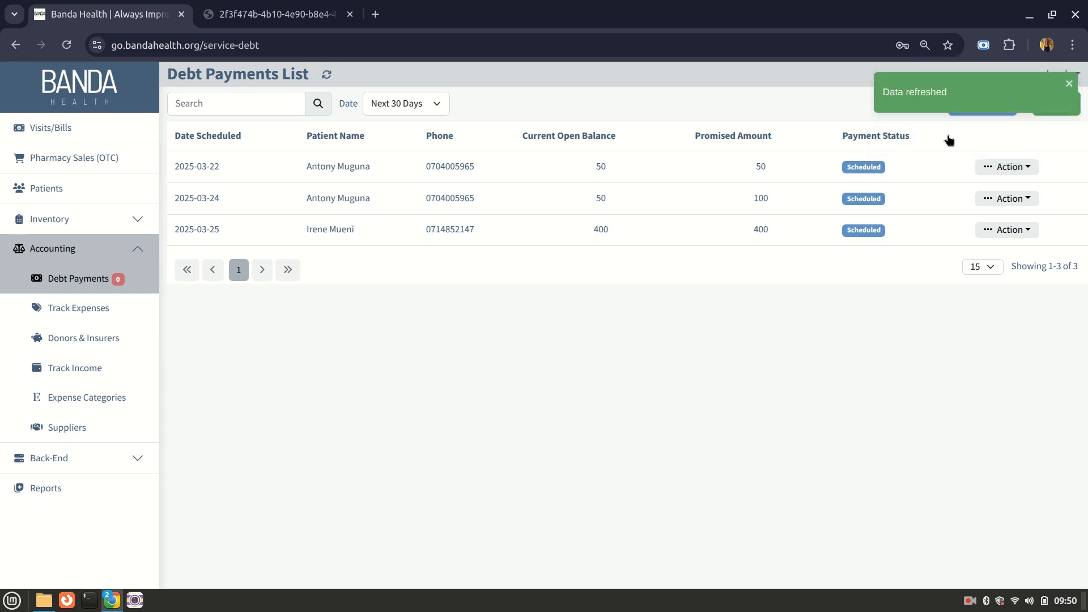
Process the debt payment scheduled for 2025-03-24 with a Payment Amount of 50, and return to the Debt Payments list.
{"action": "left_click", "coordinate": [1014, 199]}
{"action": "left_click", "coordinate": [1006, 225]}
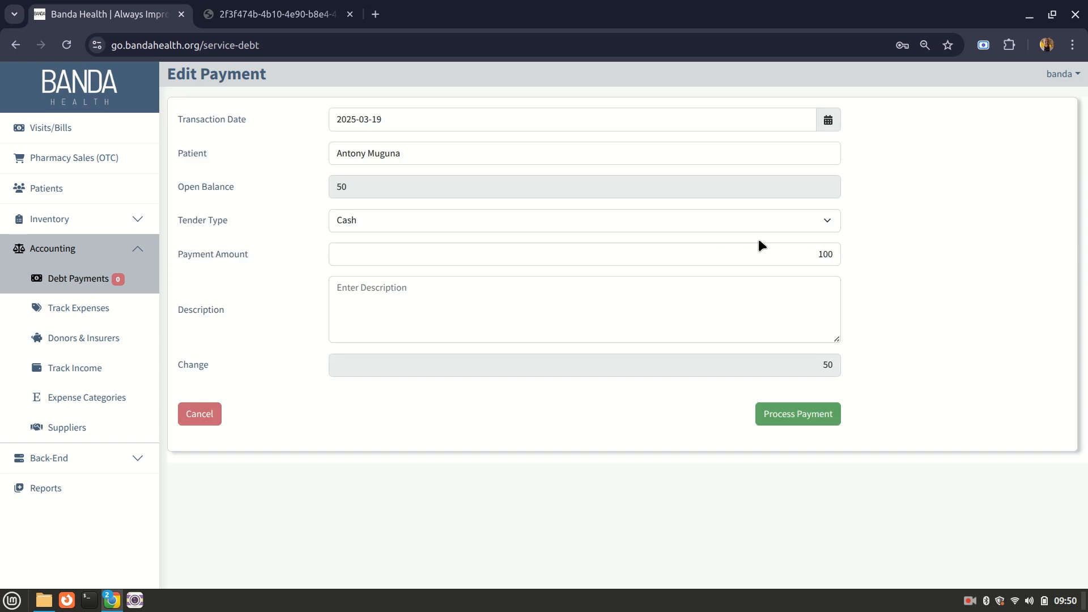
{"action": "left_click", "coordinate": [751, 250]}
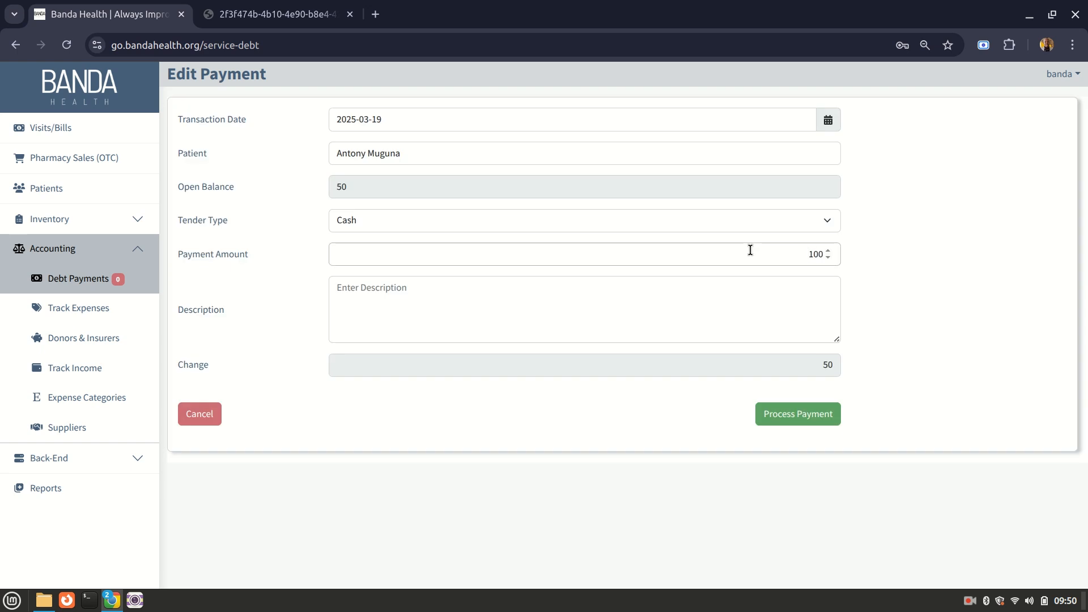
{"action": "key", "text": "BackSpace"}
{"action": "key", "text": "BackSpace"}
{"action": "key", "text": "BackSpace"}
{"action": "type", "text": "50"}
{"action": "left_click", "coordinate": [816, 414]}
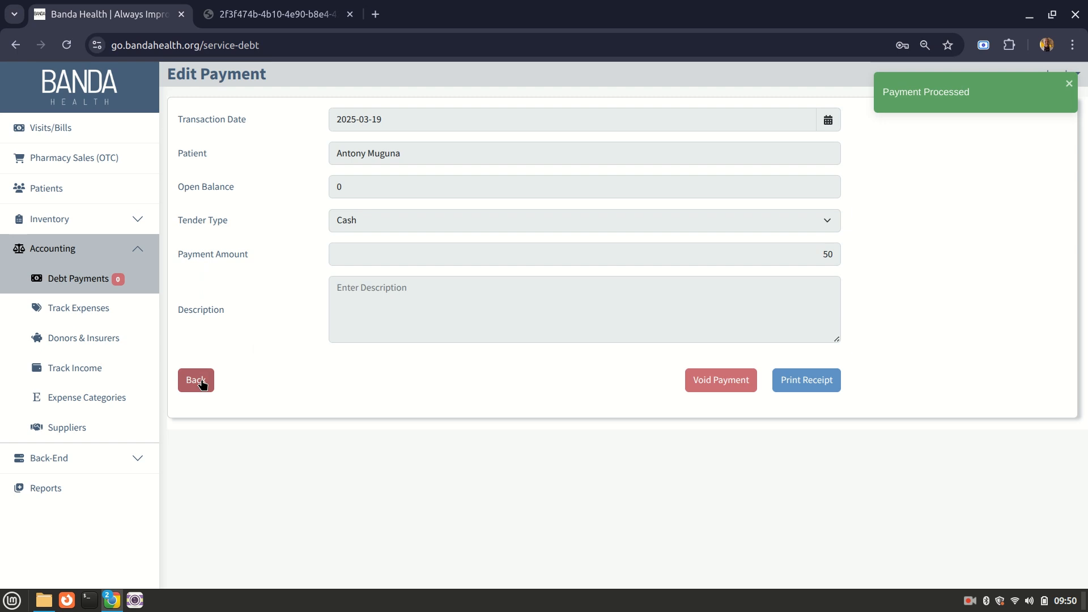
{"action": "left_click", "coordinate": [201, 384]}
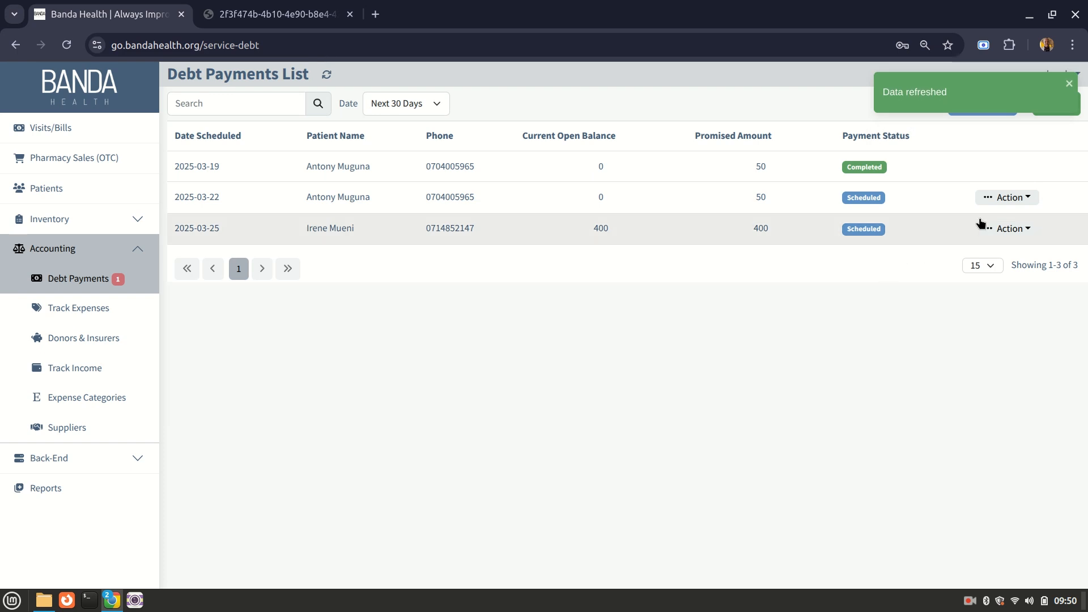
Examine the actions available for the debt payment scheduled for 2025-03-22 and for the second patient in the Patients list.
{"action": "left_click", "coordinate": [1009, 200]}
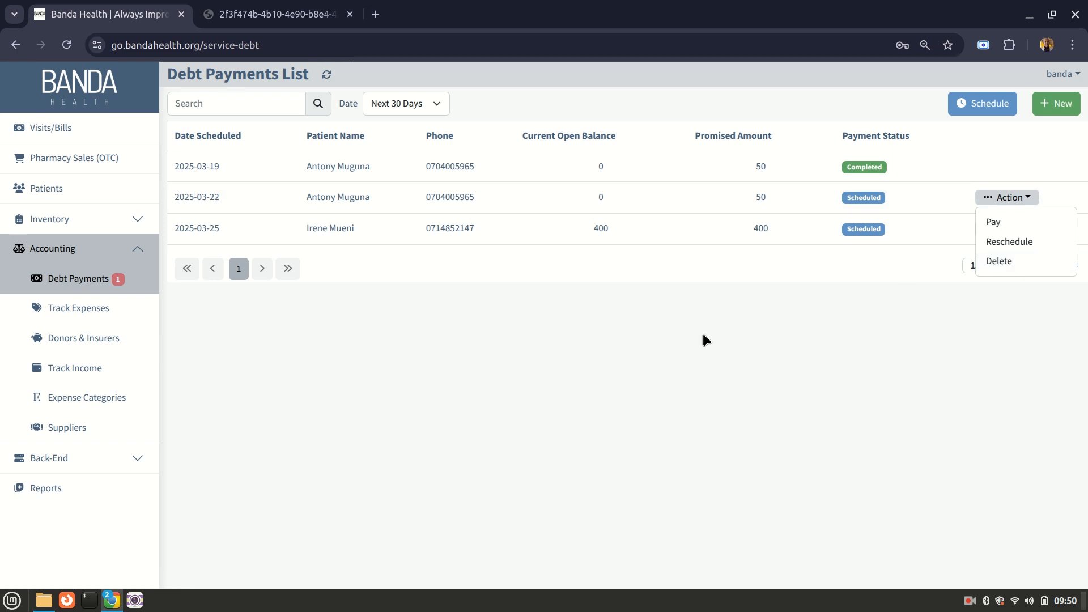
{"action": "left_click", "coordinate": [40, 192]}
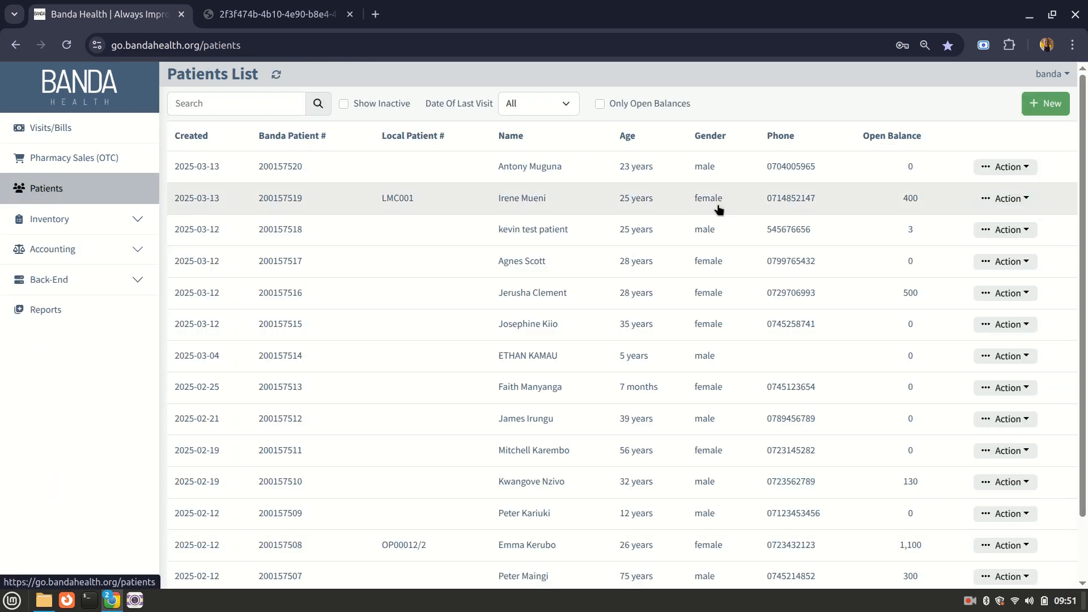
{"action": "left_click", "coordinate": [1000, 196]}
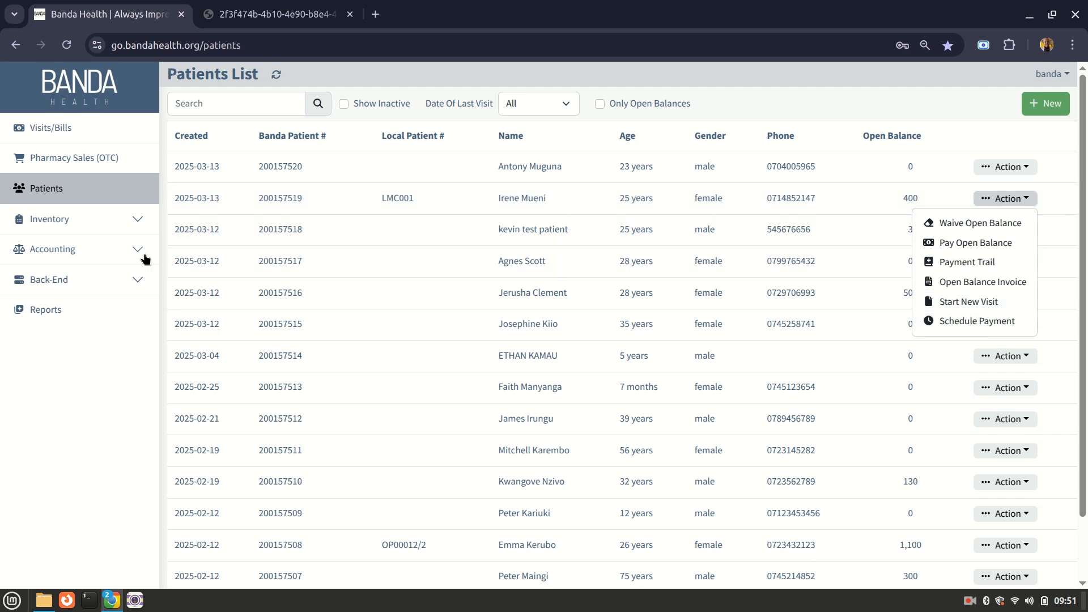
View the Debt Payments list under Accounting, filtered to Paid.
{"action": "left_click", "coordinate": [127, 247]}
{"action": "left_click", "coordinate": [75, 283]}
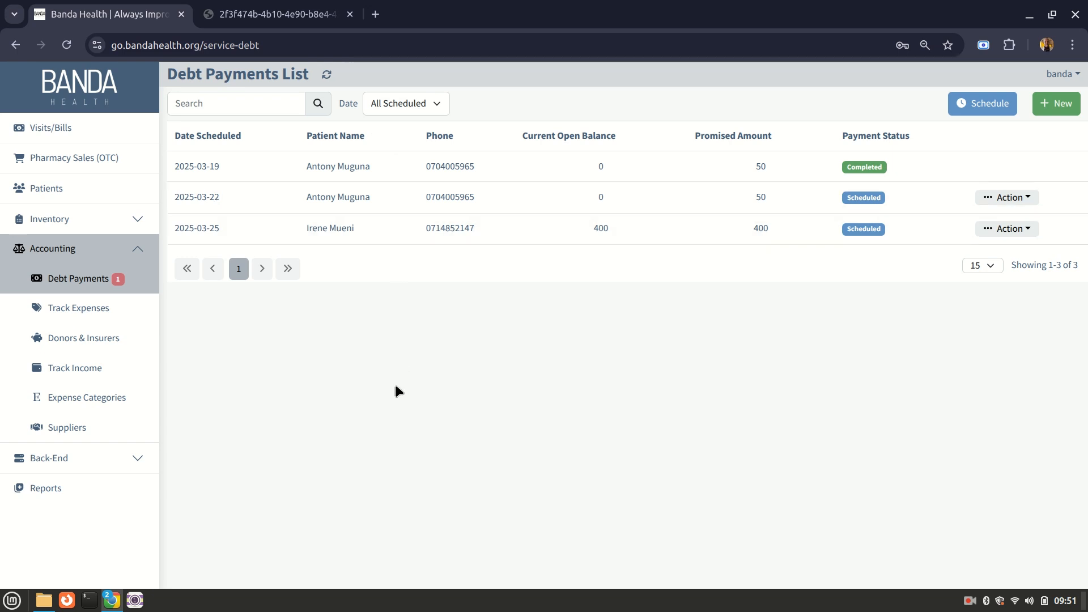
{"action": "left_click", "coordinate": [399, 104]}
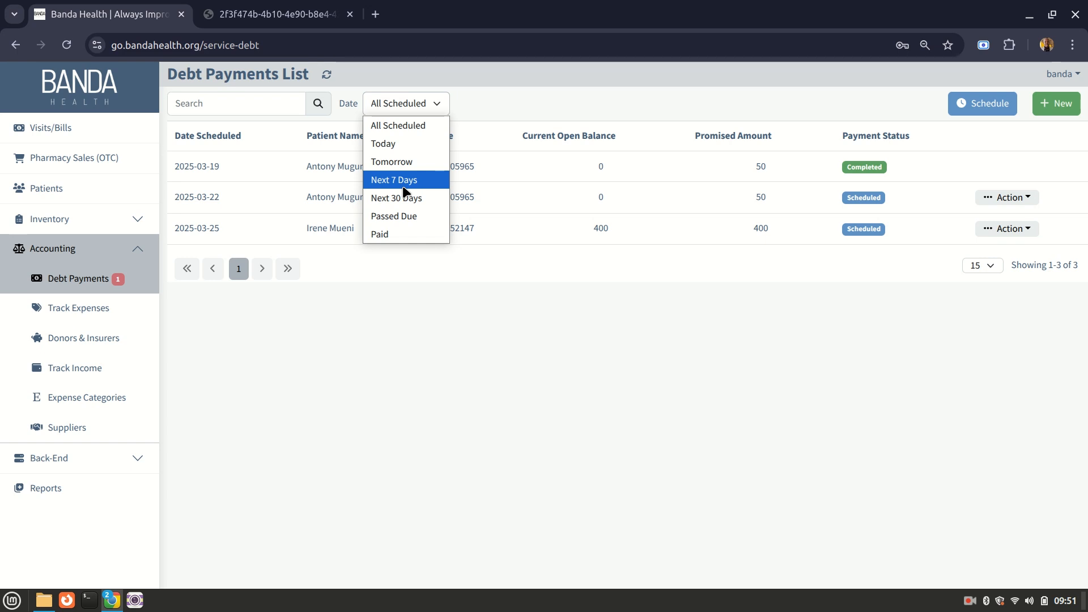
{"action": "left_click", "coordinate": [400, 233]}
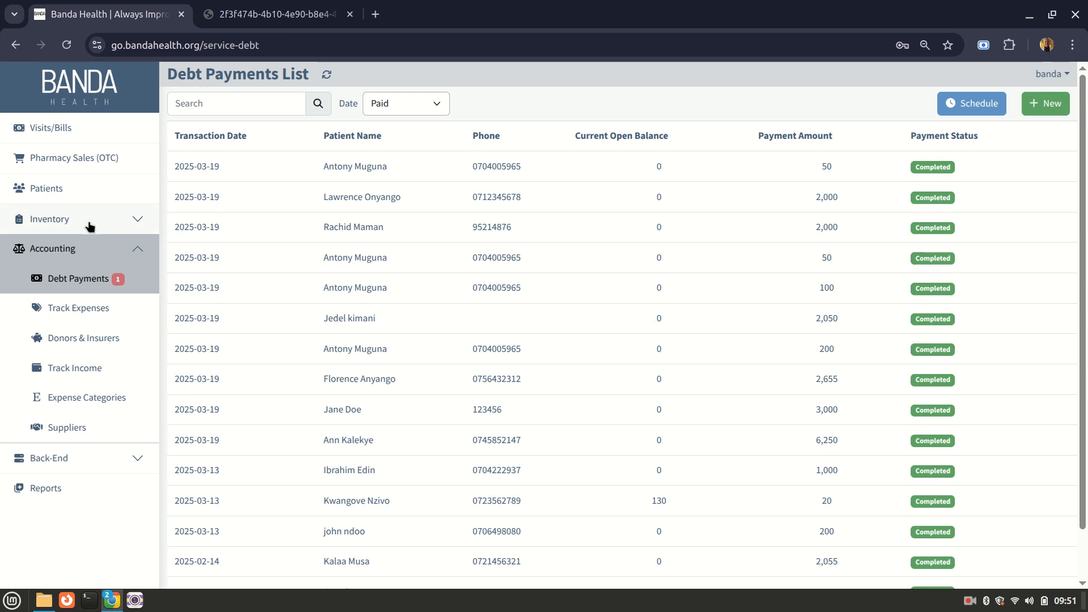
Start a new visit for the fourth patient in the Patients list and assign Banda Doctor as the clinician.
{"action": "left_click", "coordinate": [79, 203]}
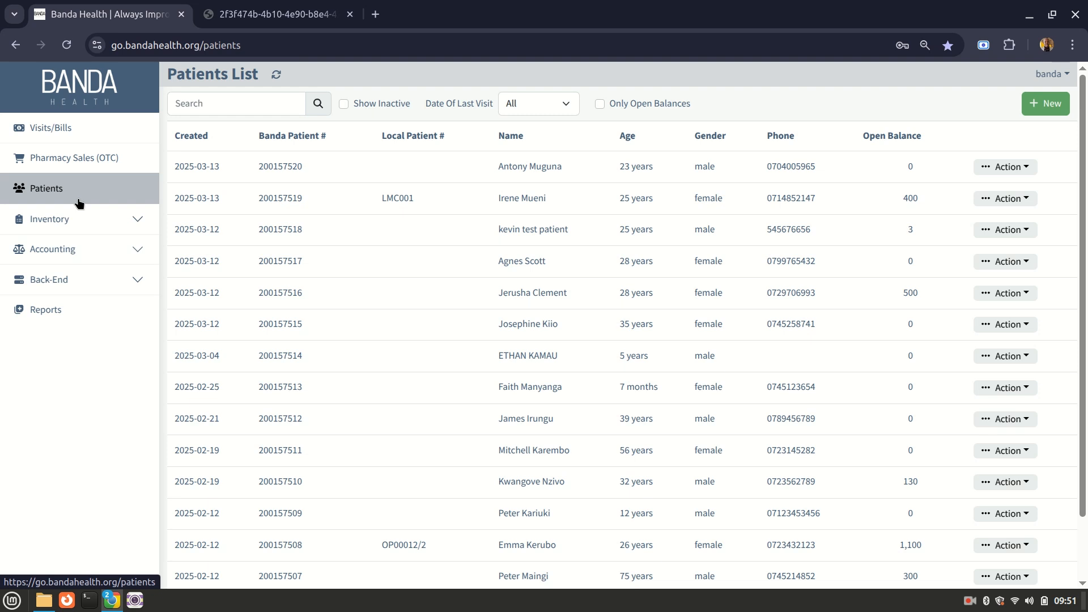
{"action": "left_click", "coordinate": [1018, 262]}
{"action": "left_click", "coordinate": [975, 364]}
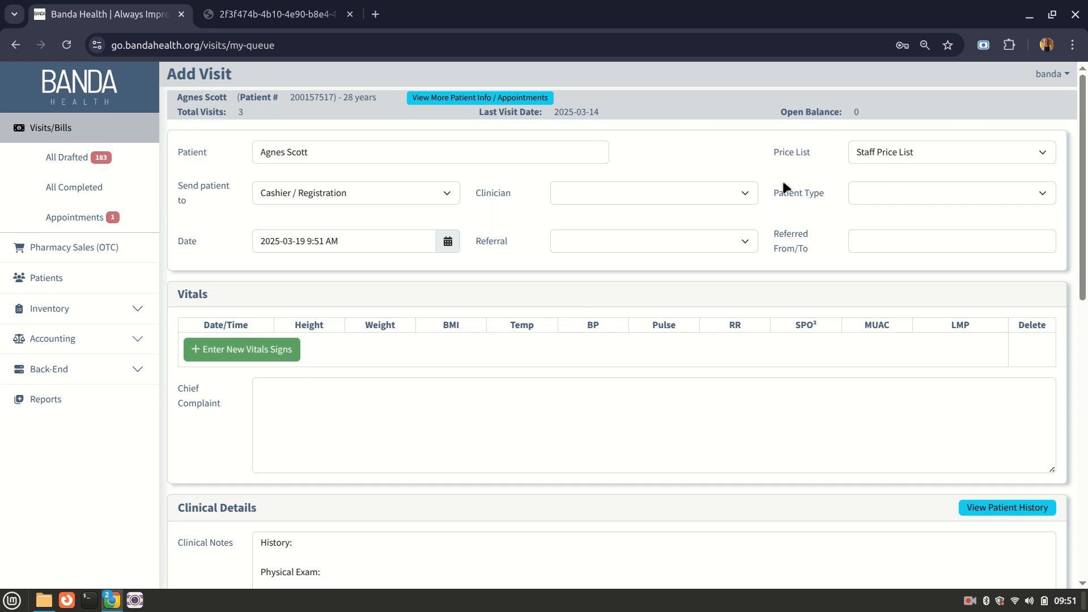
{"action": "left_click", "coordinate": [738, 196]}
{"action": "left_click", "coordinate": [622, 232]}
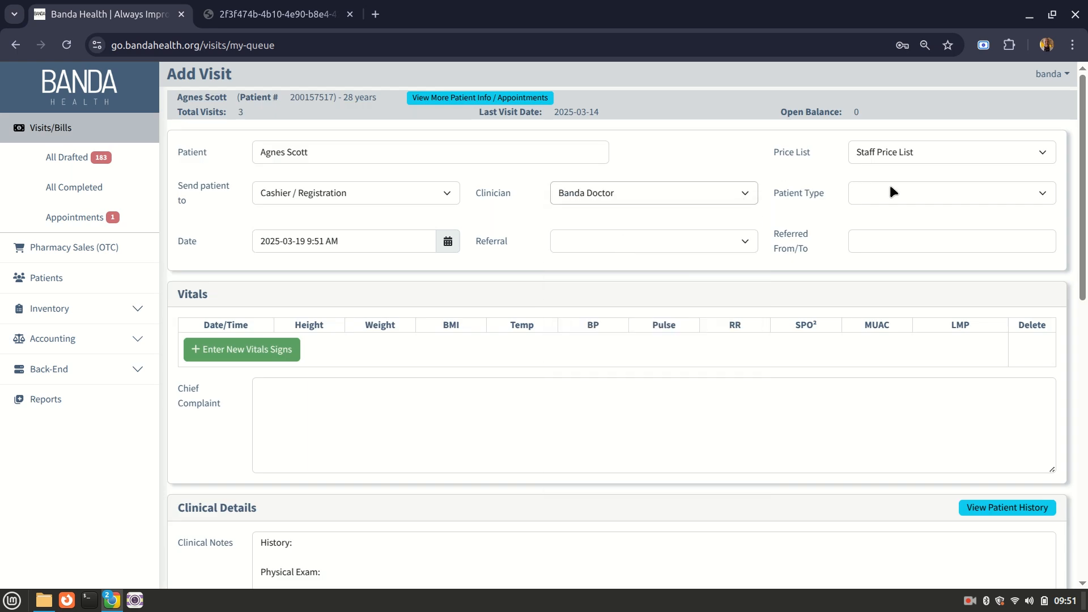
Try to switch the visit's price list to Default Price List, and select a patient type.
{"action": "left_click", "coordinate": [886, 151]}
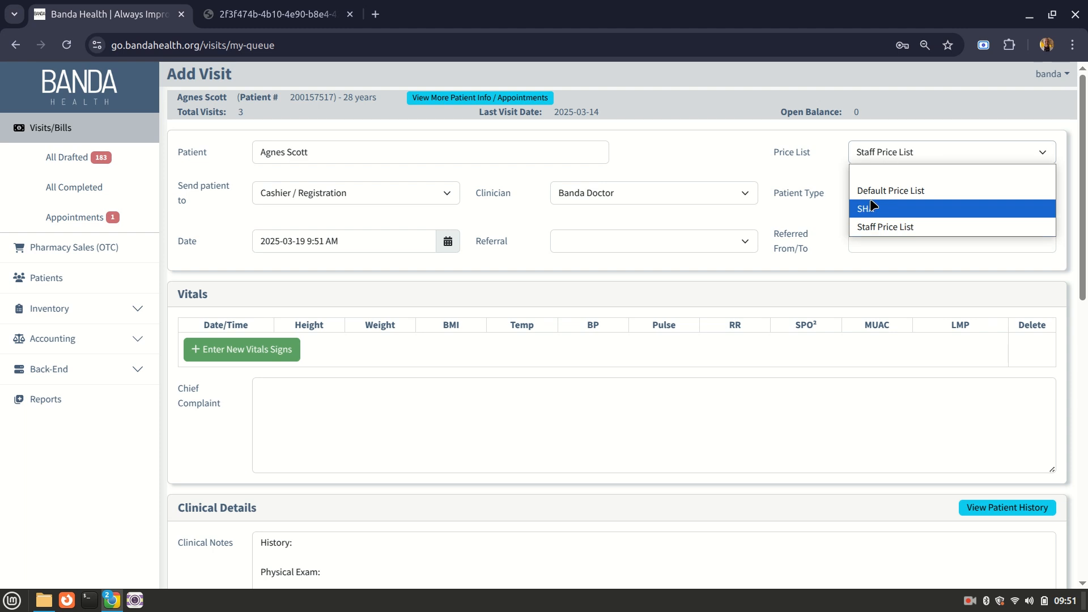
{"action": "left_click", "coordinate": [885, 188]}
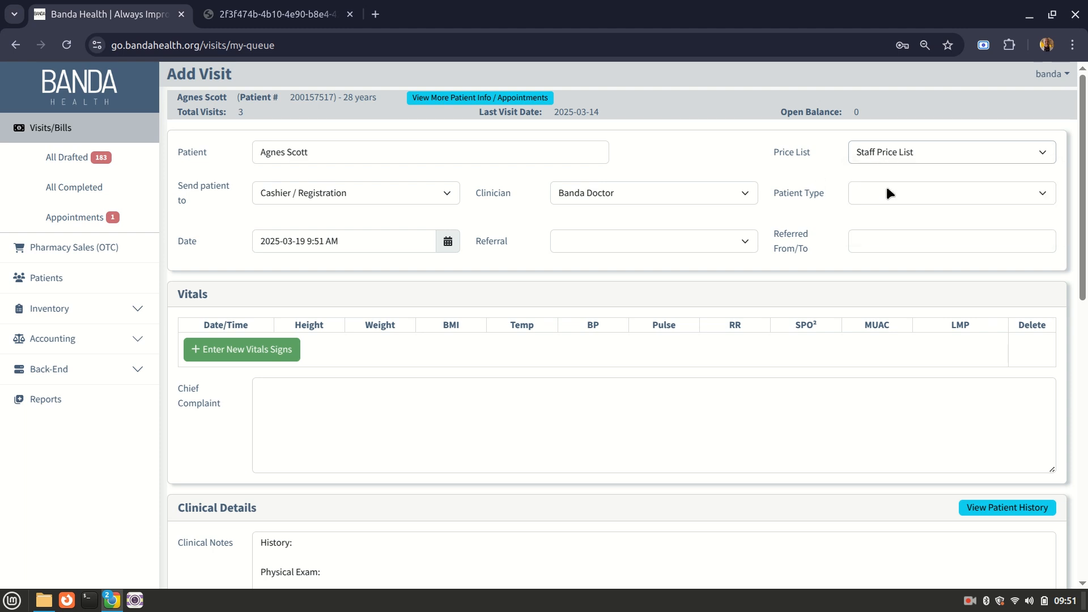
{"action": "left_click", "coordinate": [886, 188]}
{"action": "left_click", "coordinate": [891, 231]}
Add consultation Noon and Malaria test to the visit's Products/Services.
{"action": "left_click_drag", "start_coordinate": [1084, 239], "coordinate": [1051, 507]}
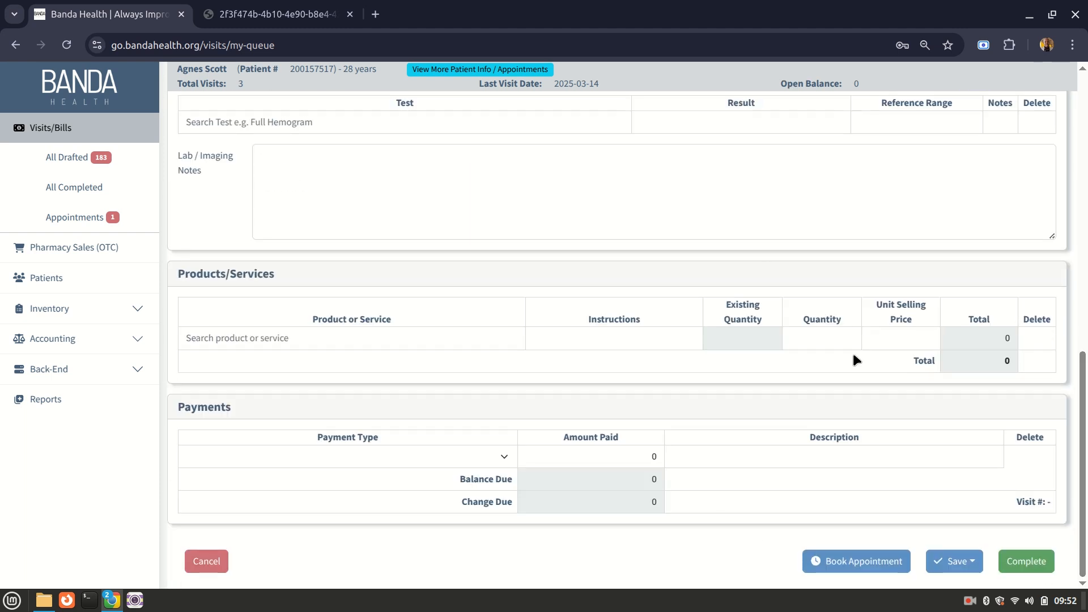
{"action": "left_click", "coordinate": [271, 338]}
{"action": "type", "text": "consu"}
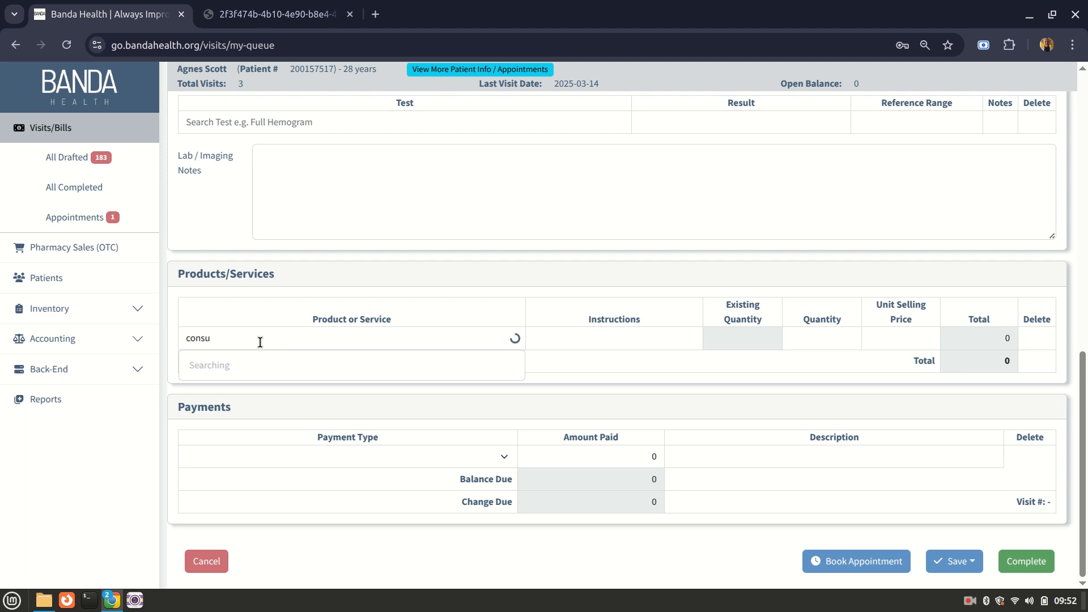
{"action": "left_click", "coordinate": [220, 367]}
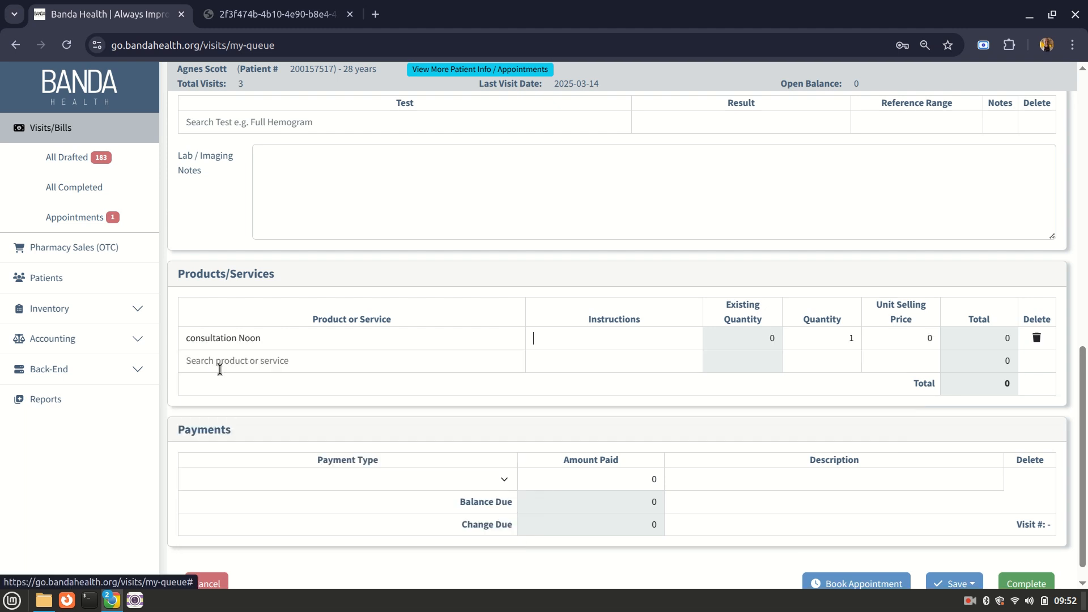
{"action": "type", "text": "mala"}
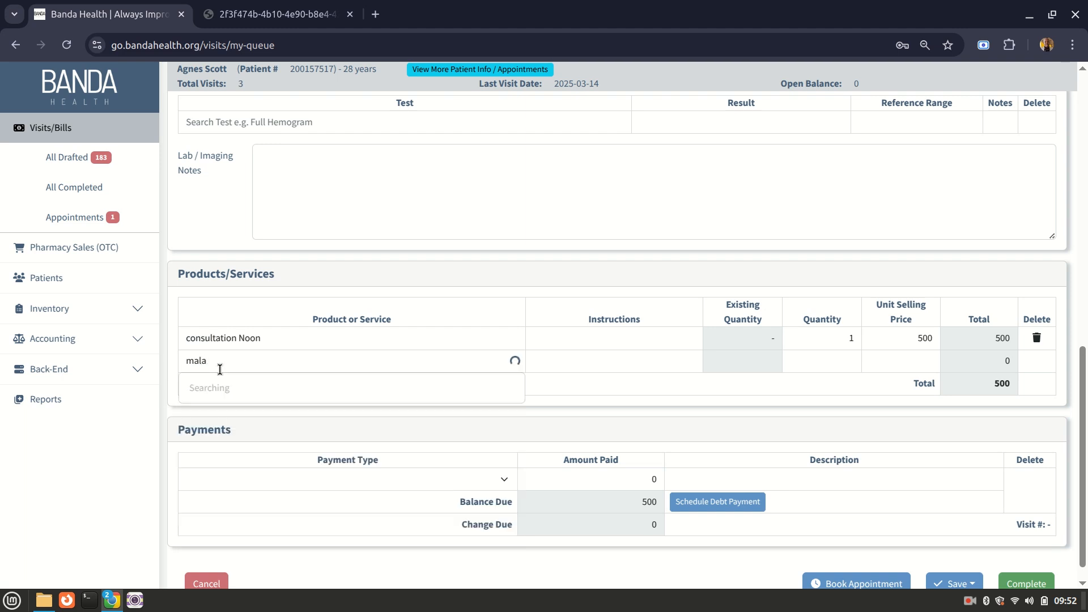
{"action": "left_click", "coordinate": [219, 400]}
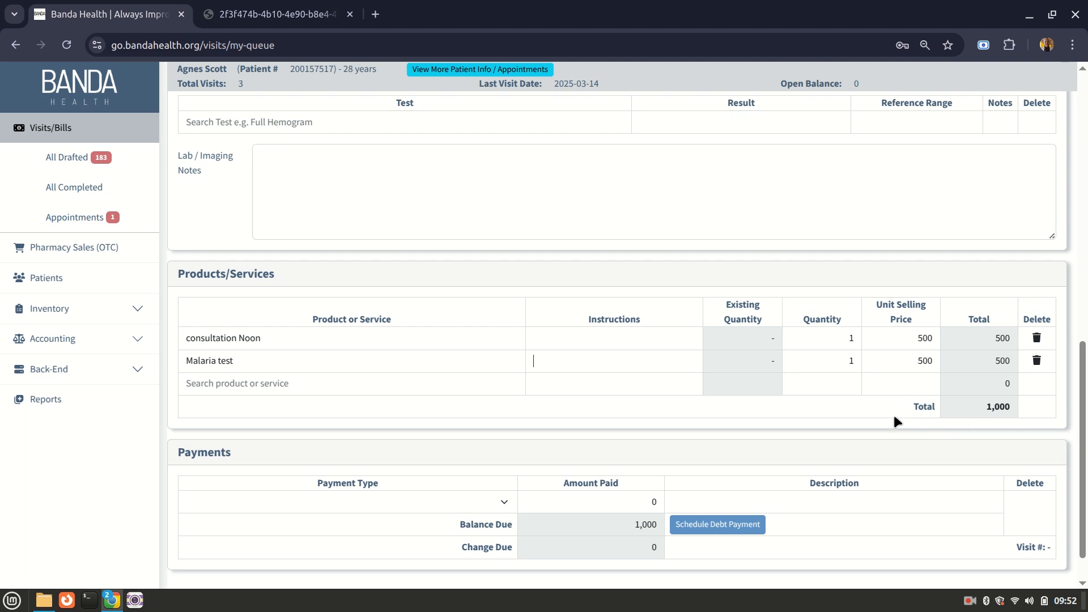
Enter a Mobile Money payment of 500 in the visit's Payments section.
{"action": "scroll", "coordinate": [1057, 437], "scroll_direction": "down", "scroll_amount": 1}
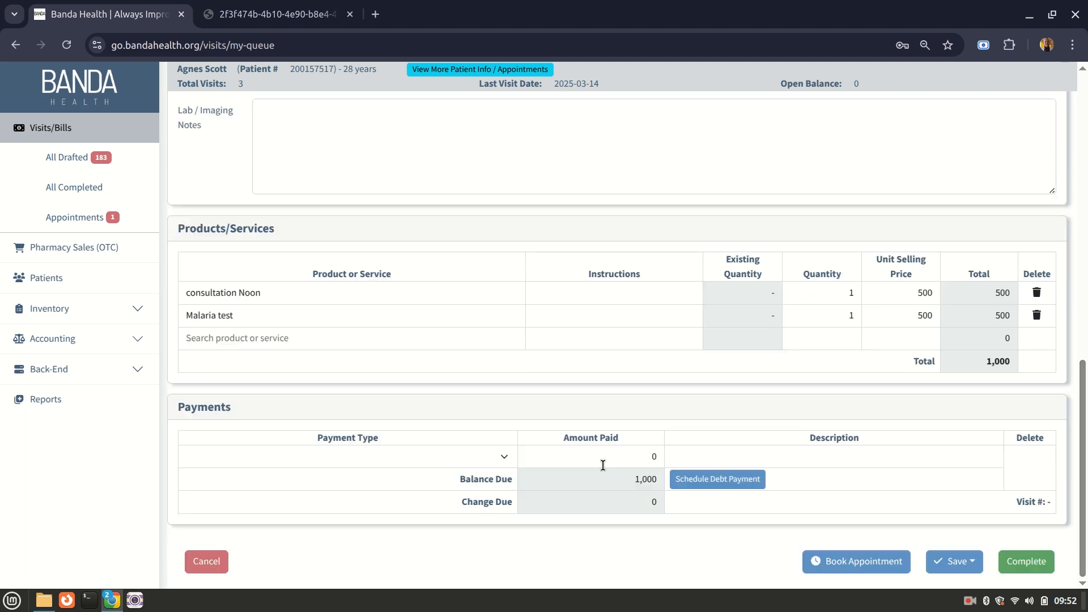
{"action": "left_click", "coordinate": [463, 457]}
{"action": "left_click", "coordinate": [238, 310]}
{"action": "left_click", "coordinate": [553, 458]}
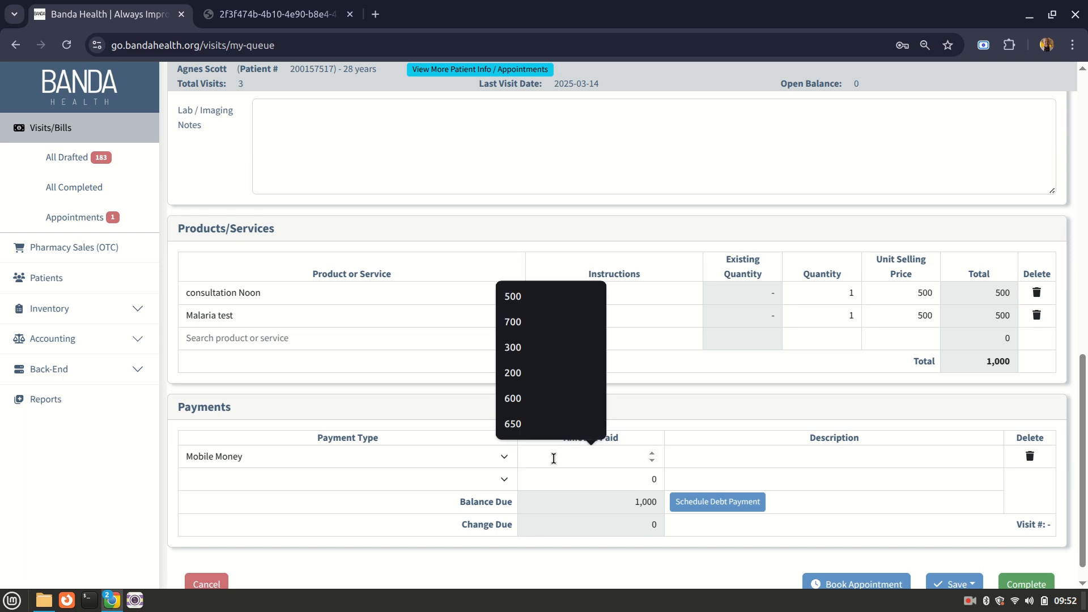
{"action": "type", "text": "500"}
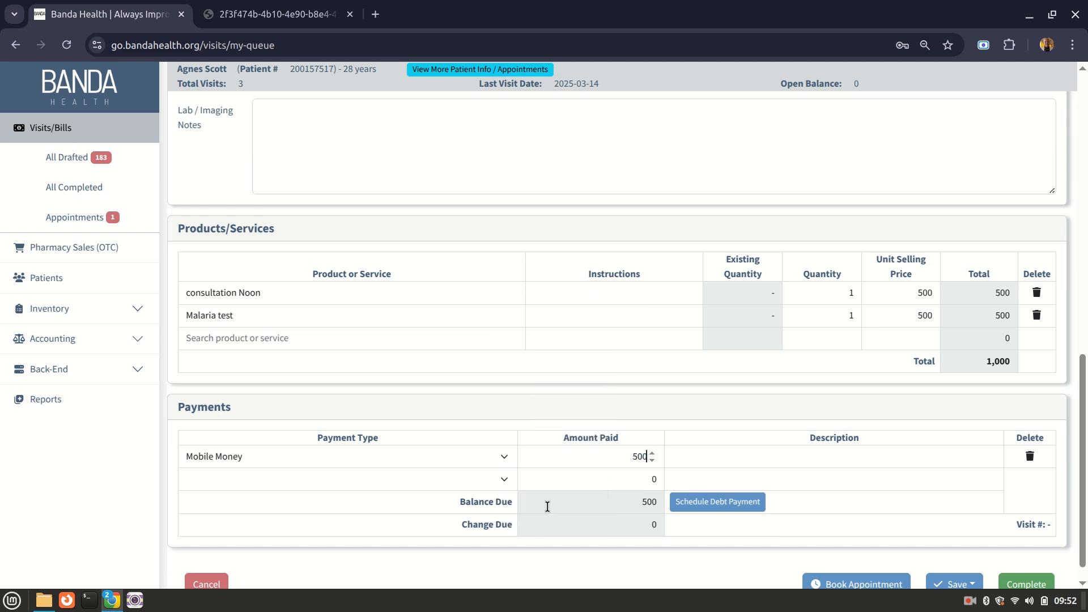
Fill in a debt payment schedule from the visit with promised amount 500 and payment date 2025-03-26, and discard it.
{"action": "left_click", "coordinate": [707, 507]}
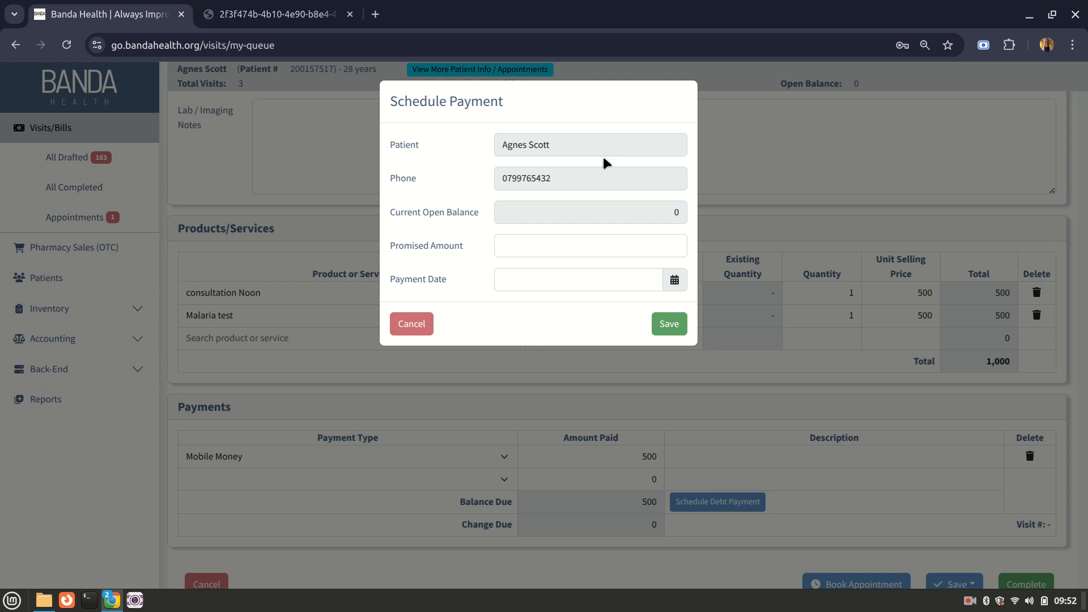
{"action": "left_click", "coordinate": [558, 241]}
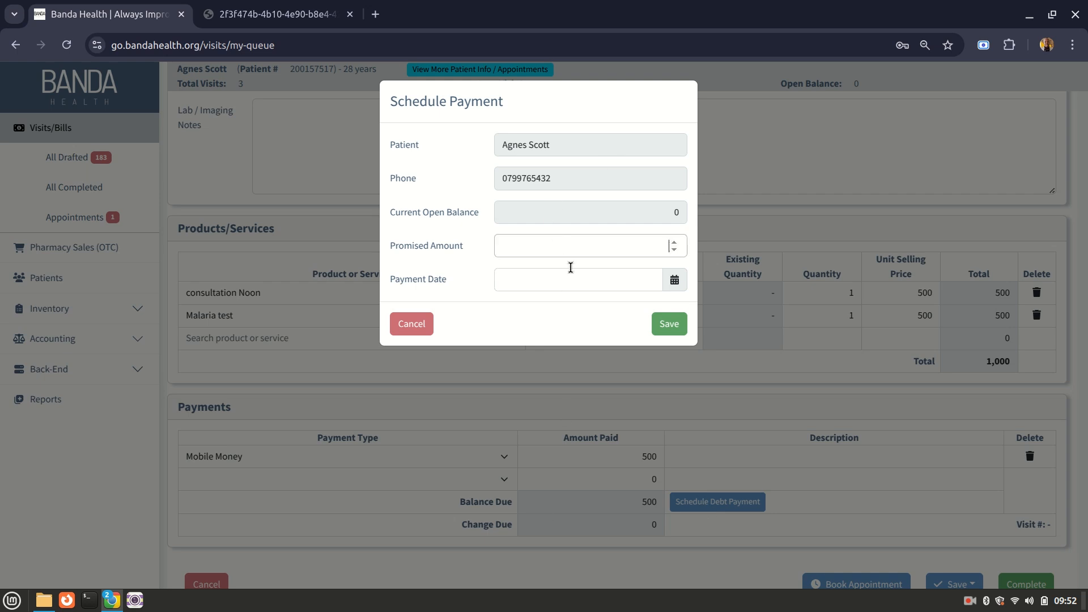
{"action": "type", "text": "500"}
{"action": "left_click", "coordinate": [673, 280]}
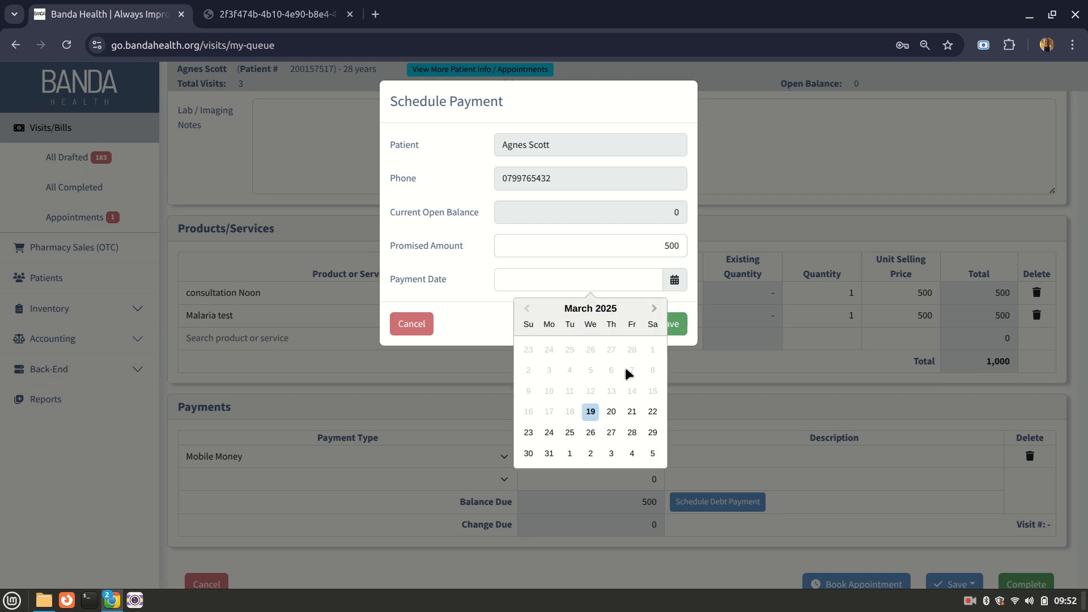
{"action": "left_click", "coordinate": [589, 433]}
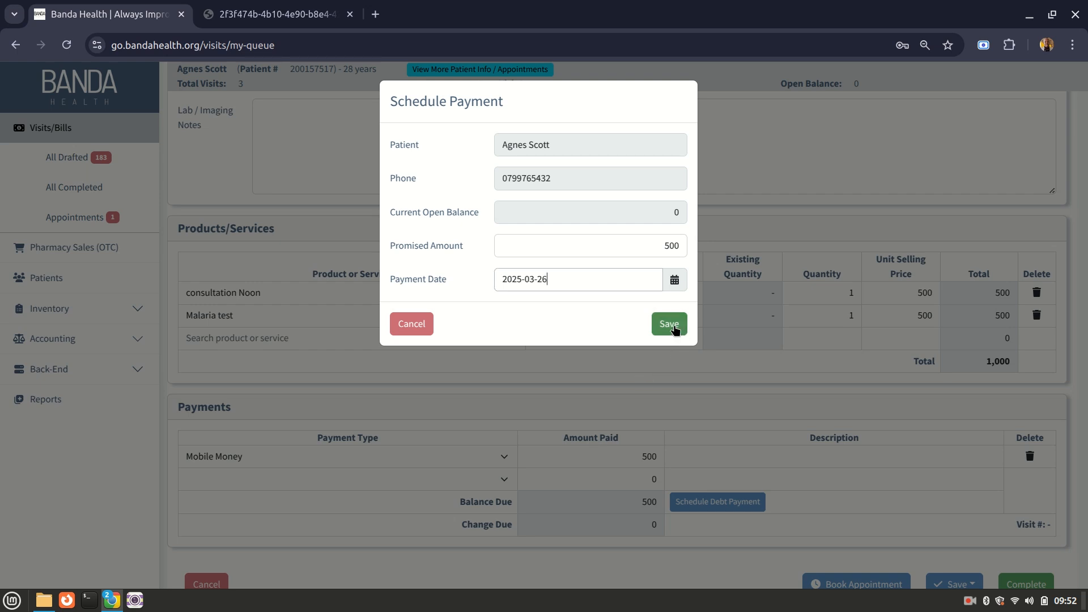
{"action": "left_click", "coordinate": [421, 327]}
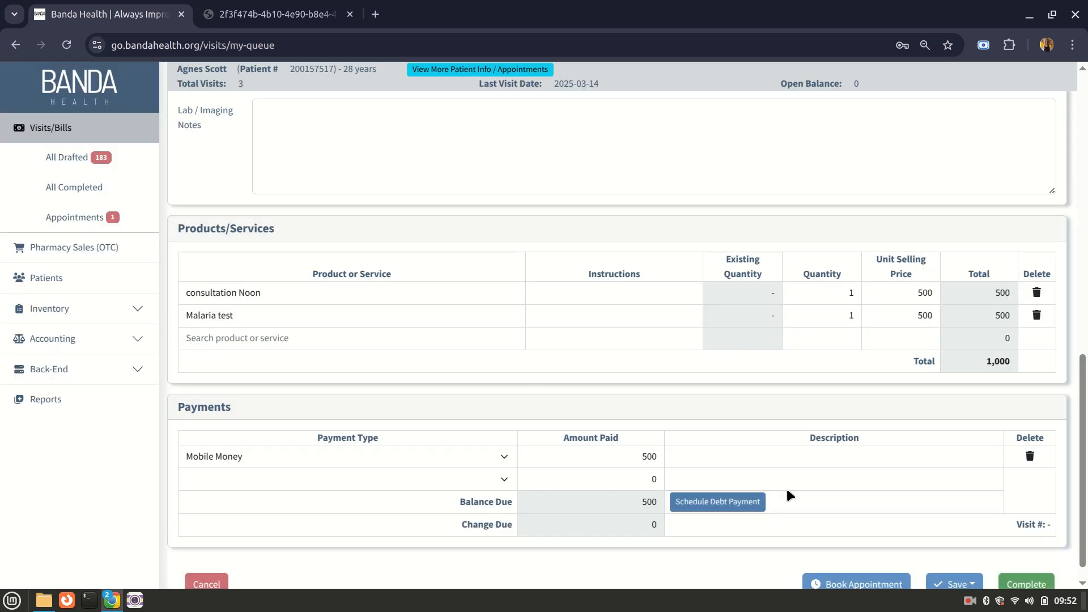
Remove the Mobile Money payment from the visit and schedule a debt payment with promised amount 1000 and payment date 2025-03-26.
{"action": "left_click", "coordinate": [1029, 456]}
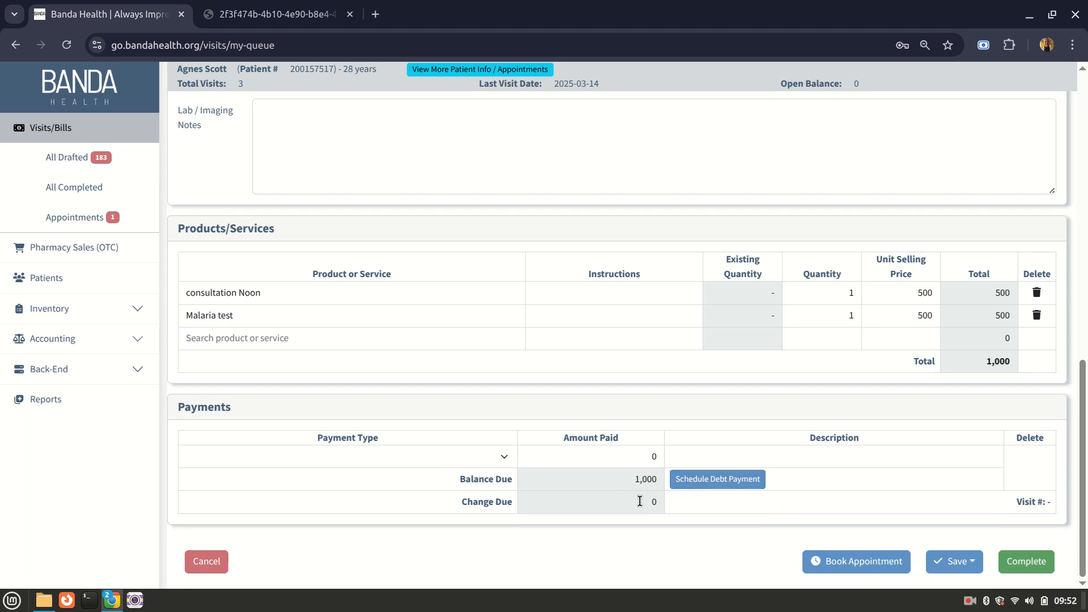
{"action": "left_click", "coordinate": [718, 479]}
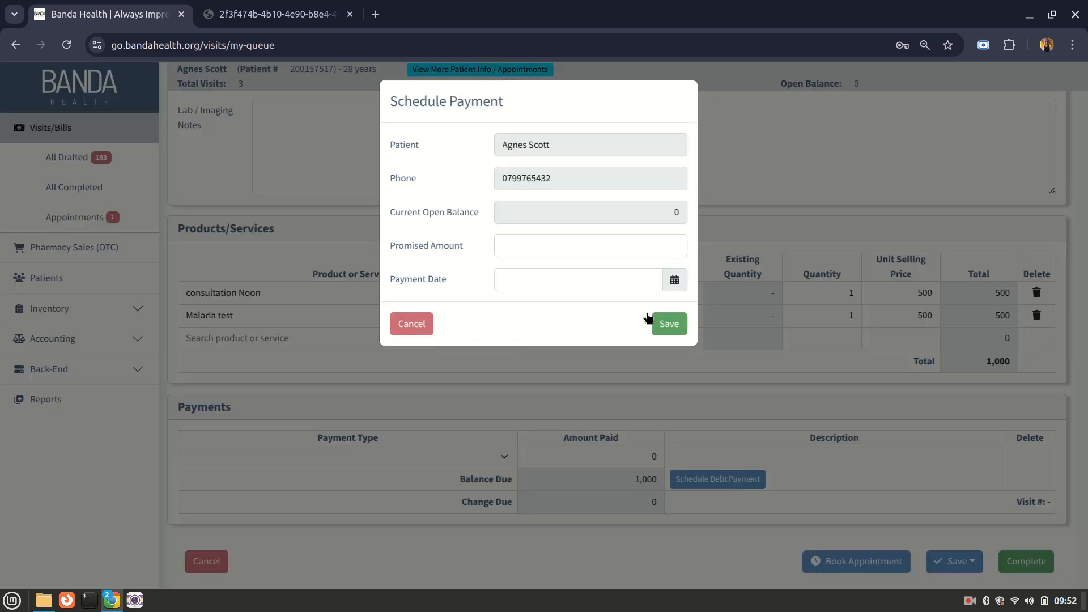
{"action": "type", "text": "1000"}
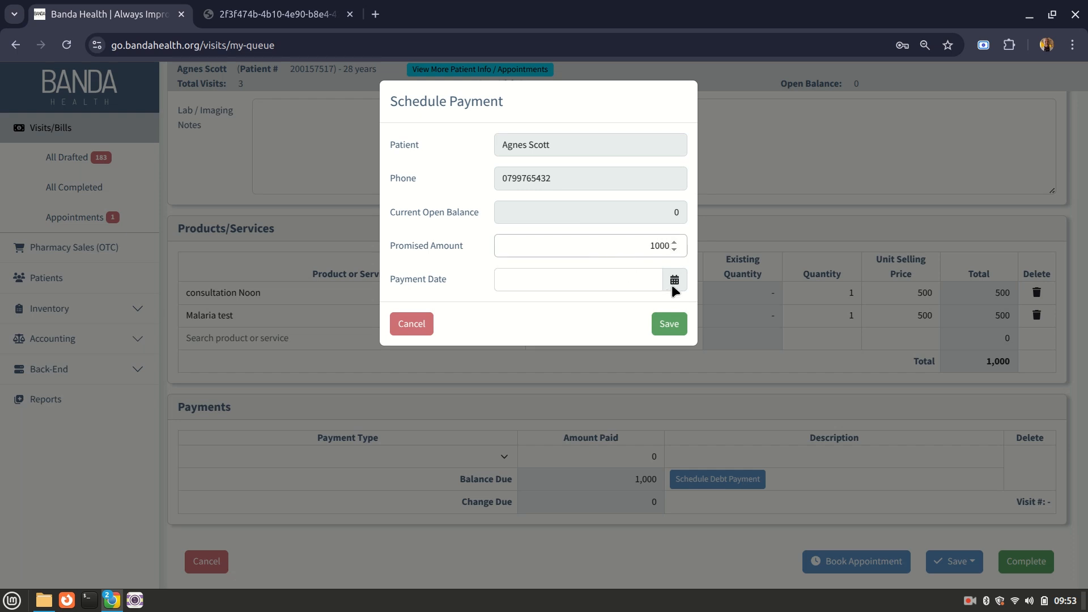
{"action": "left_click", "coordinate": [673, 287]}
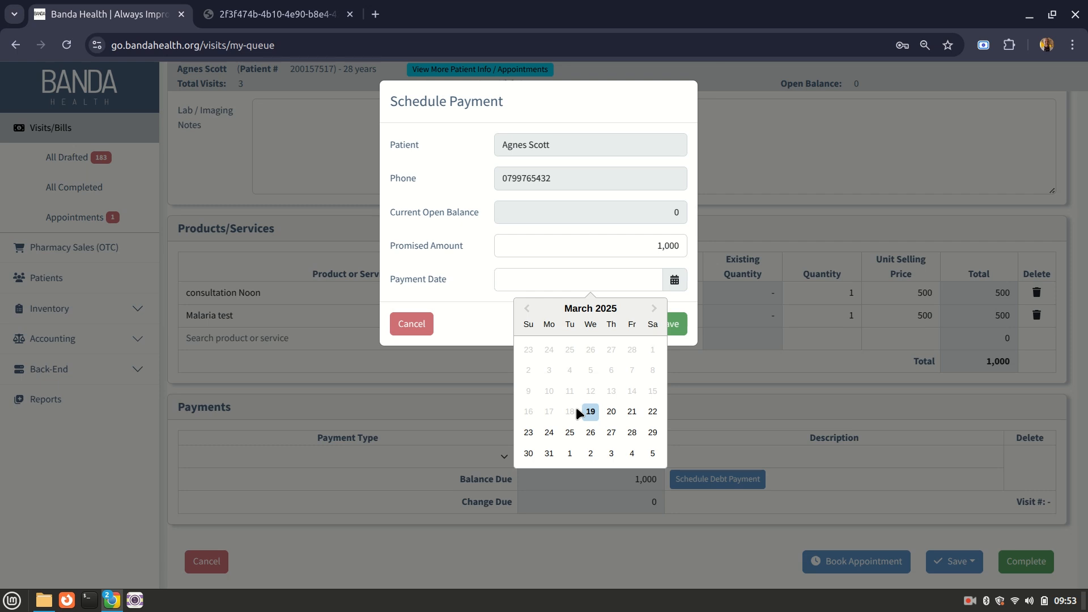
{"action": "left_click", "coordinate": [591, 433]}
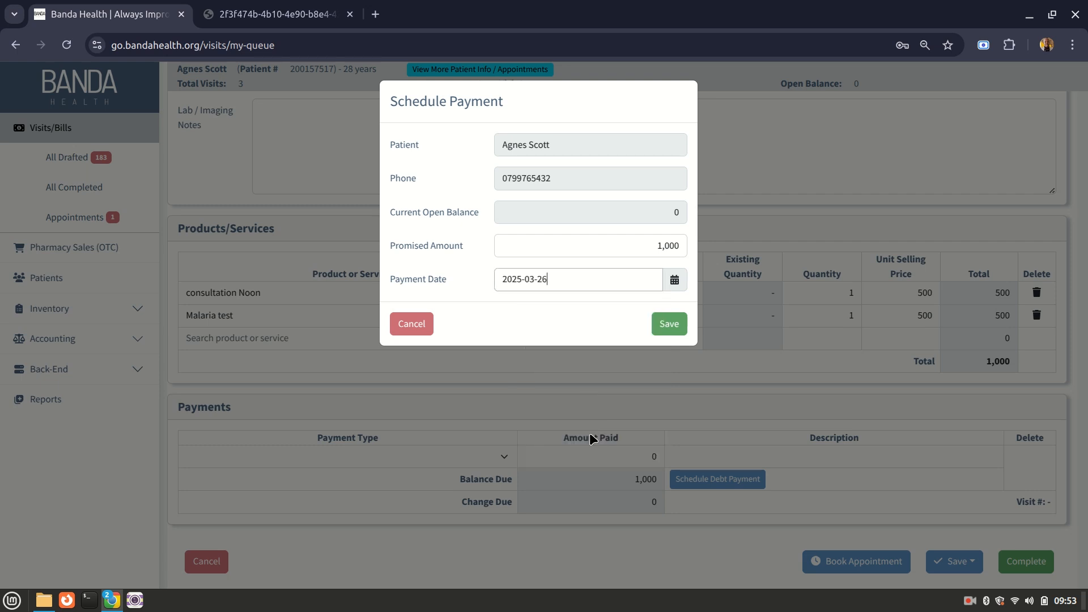
{"action": "left_click", "coordinate": [675, 326]}
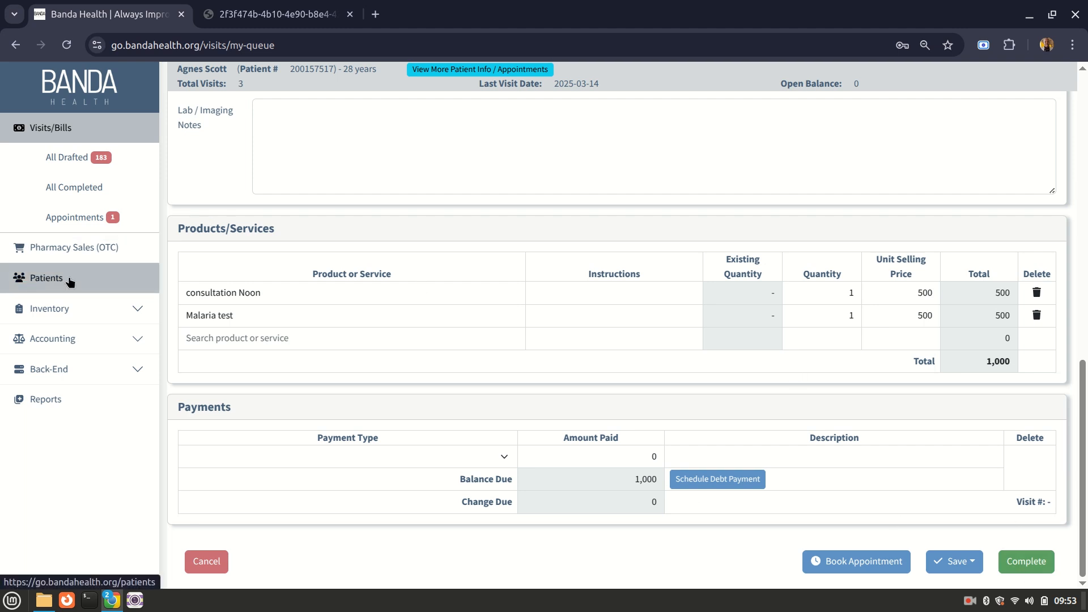
Complete the visit without payment and review its saved Products/Services and Payments sections.
{"action": "left_click", "coordinate": [1026, 561]}
{"action": "left_click", "coordinate": [656, 183]}
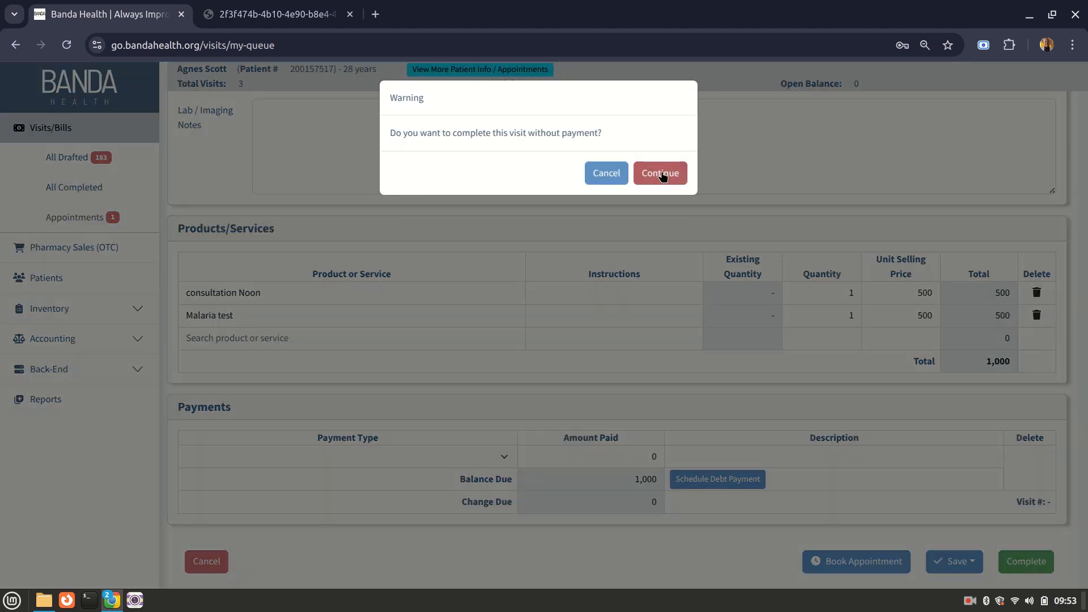
{"action": "left_click", "coordinate": [660, 168]}
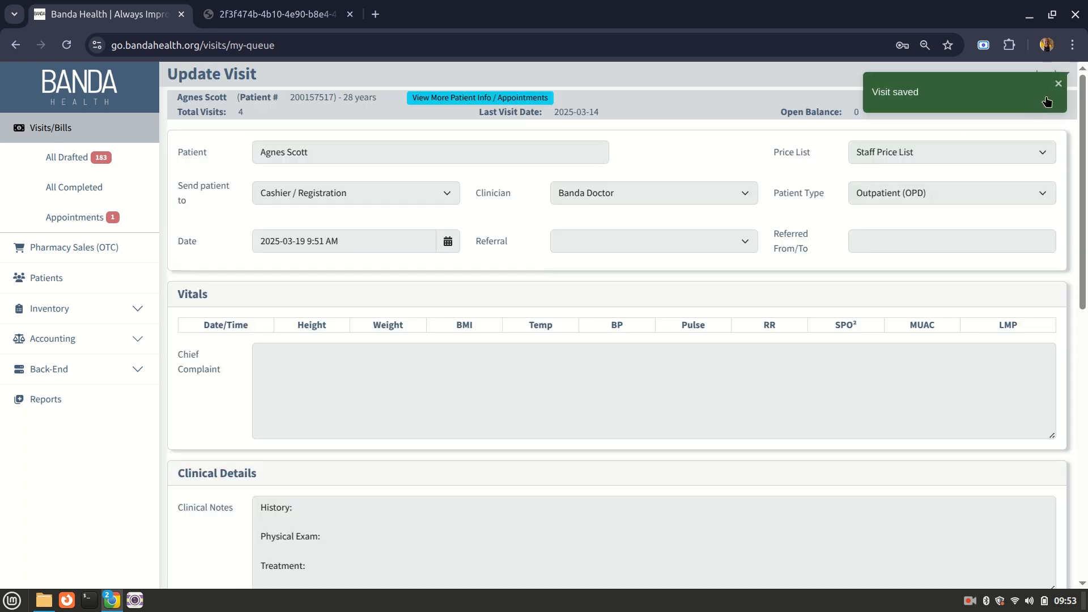
{"action": "scroll", "coordinate": [523, 259], "scroll_direction": "down", "scroll_amount": 10}
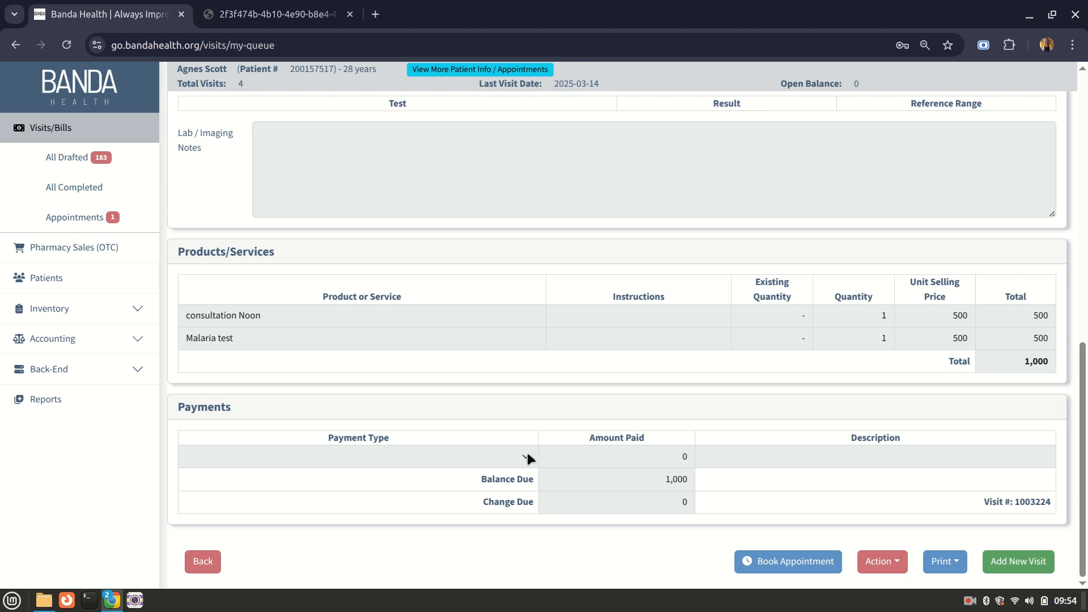
Check the visit patient's open balance and the available balance actions in the Patients List.
{"action": "left_click", "coordinate": [65, 281]}
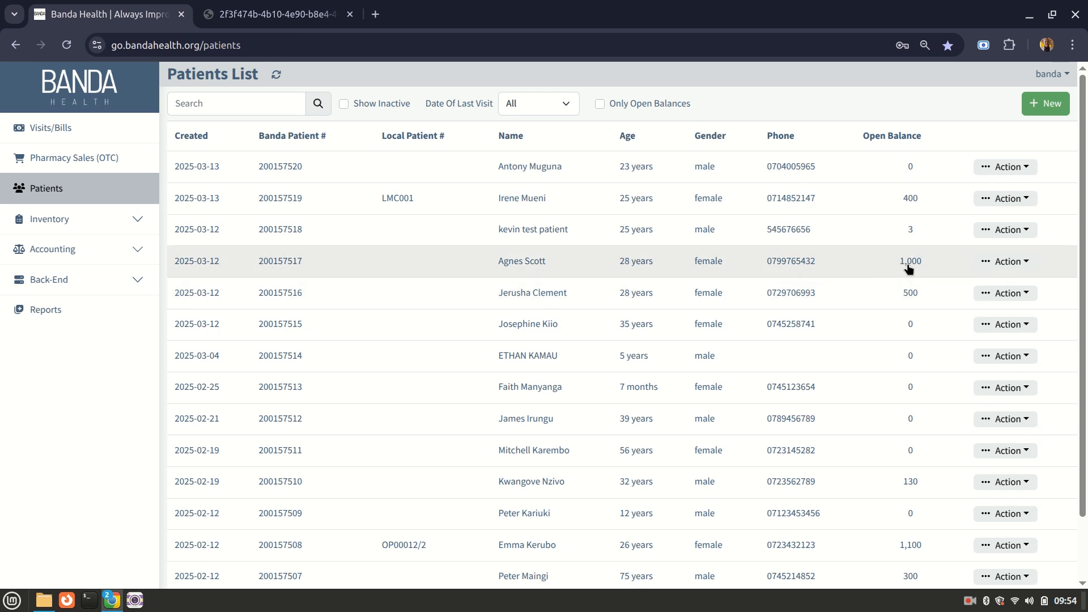
{"action": "left_click", "coordinate": [1009, 261]}
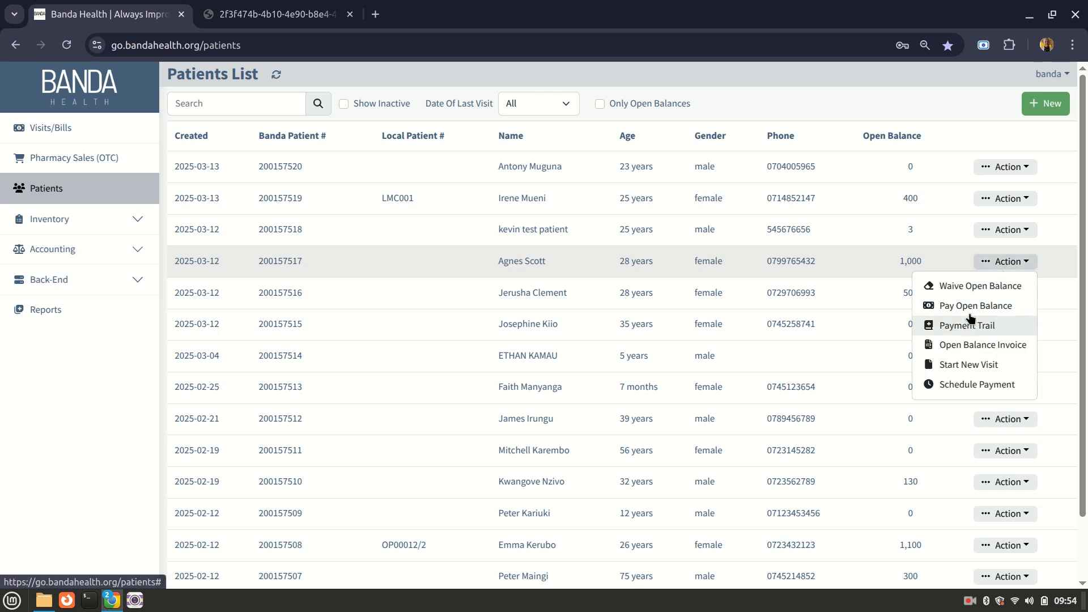
{"action": "left_click", "coordinate": [861, 107]}
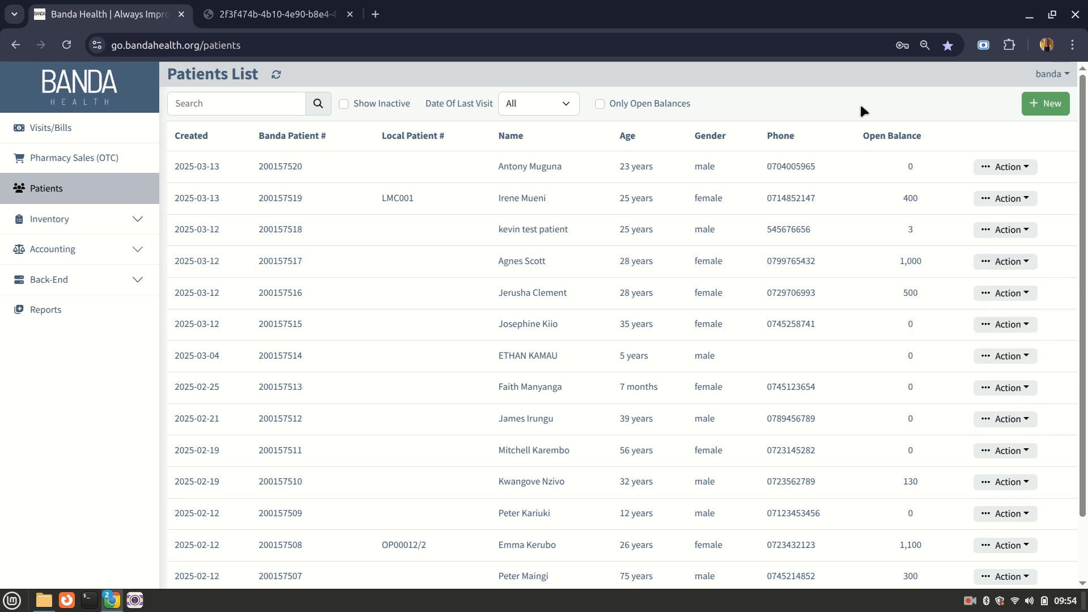
Open the Debt Payments List to view all scheduled payments.
{"action": "left_click", "coordinate": [83, 247]}
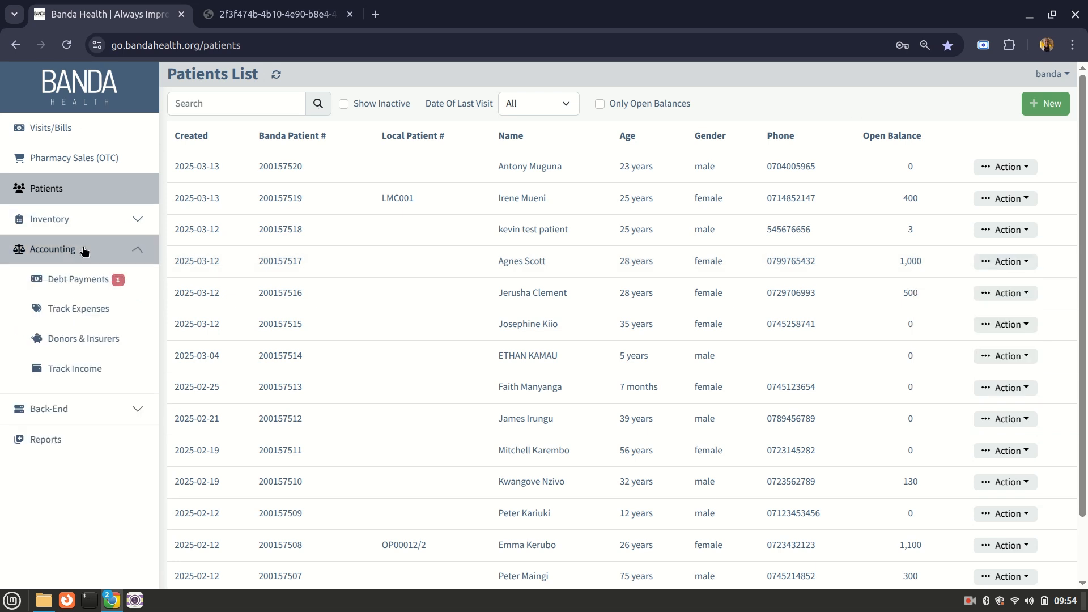
{"action": "left_click", "coordinate": [66, 288]}
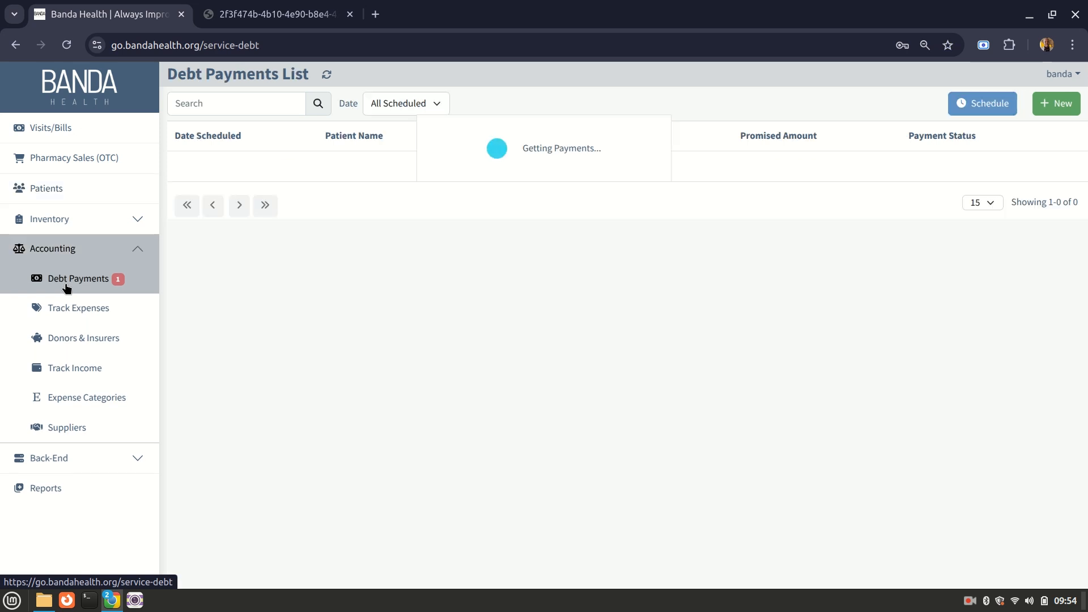